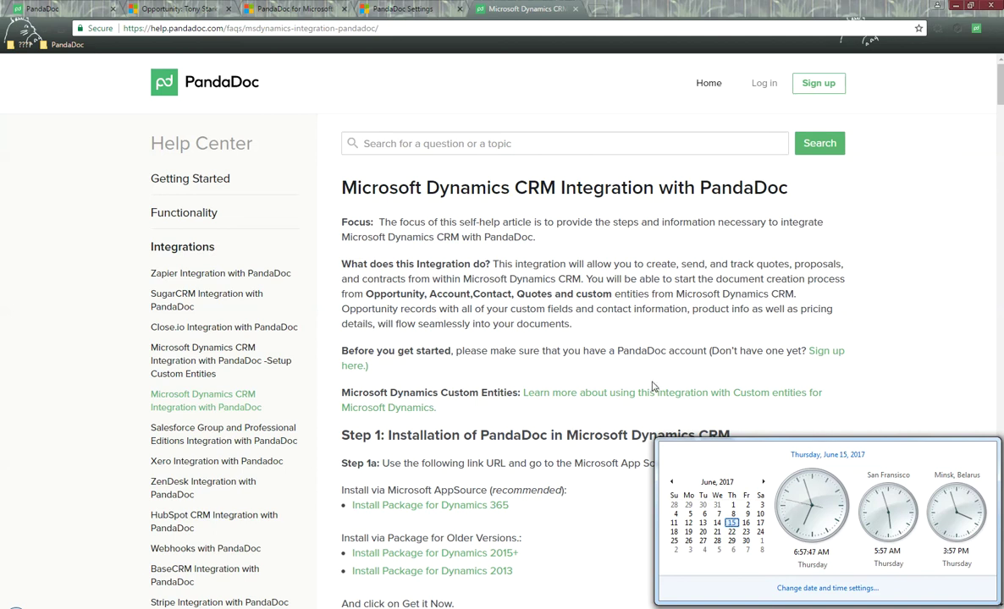
# - Highlight the article title, its web address, the integration's purpose and the supported CRM entities list
pyautogui.moveTo(356, 187); pyautogui.dragTo(777, 179)
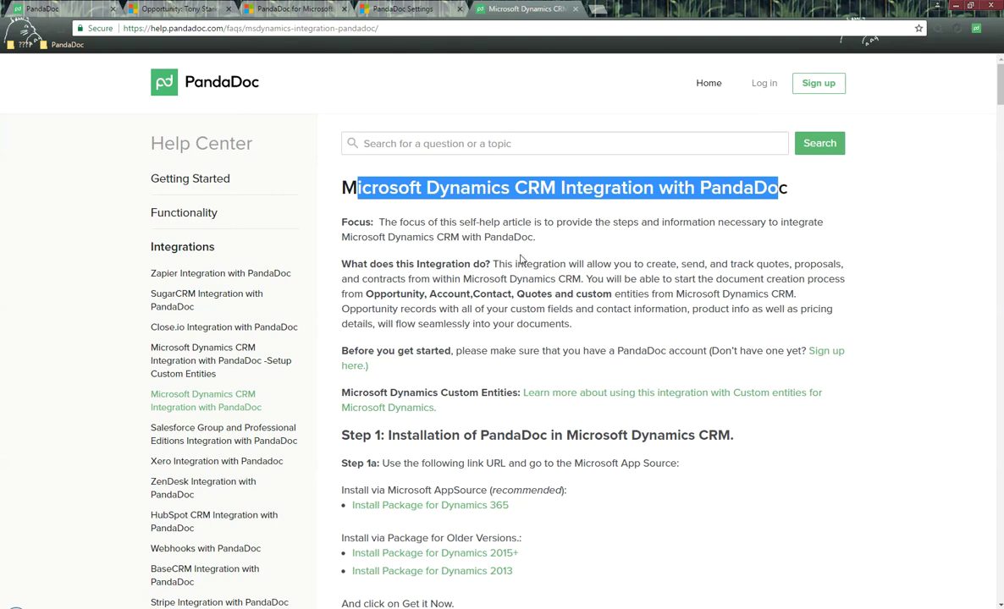
pyautogui.click(391, 29)
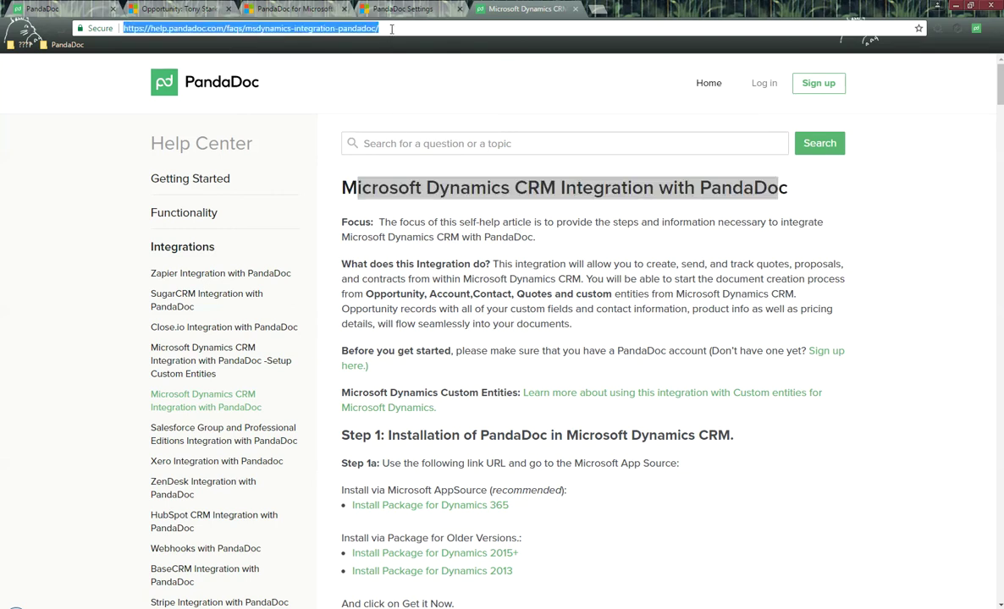
pyautogui.moveTo(382, 264); pyautogui.dragTo(518, 263)
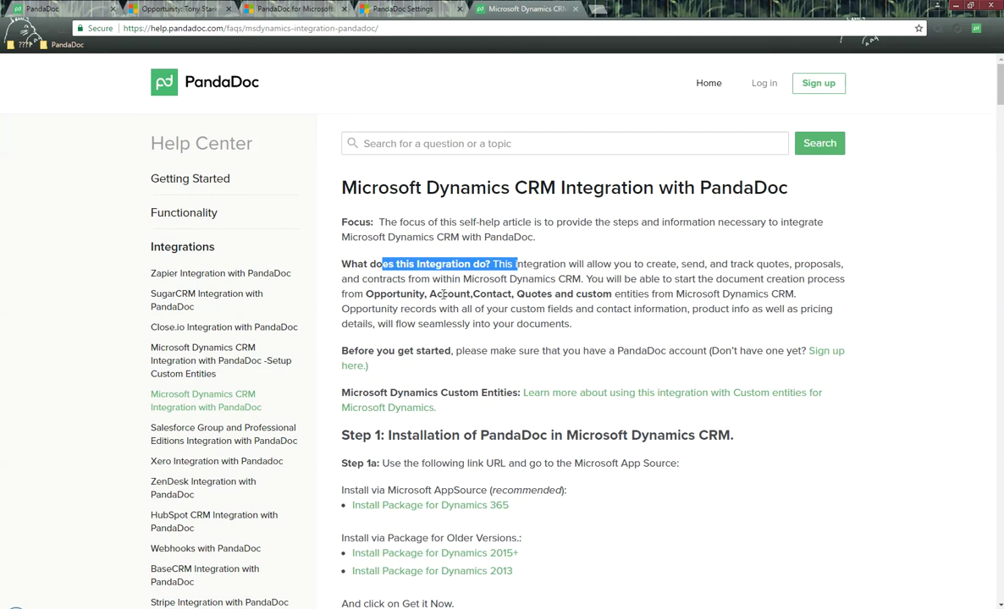
pyautogui.moveTo(366, 294); pyautogui.dragTo(813, 292)
pyautogui.click(426, 311)
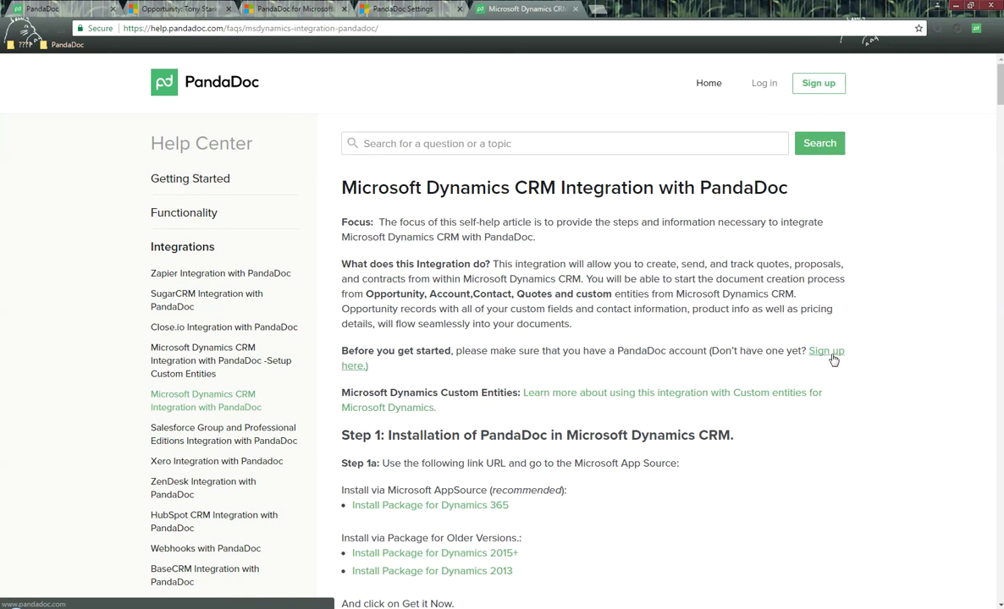
# - Highlight the Custom Entities note, Step 1 heading and recommended AppSource install, then open the AppSource listing
pyautogui.scroll(-1, 472, 349)
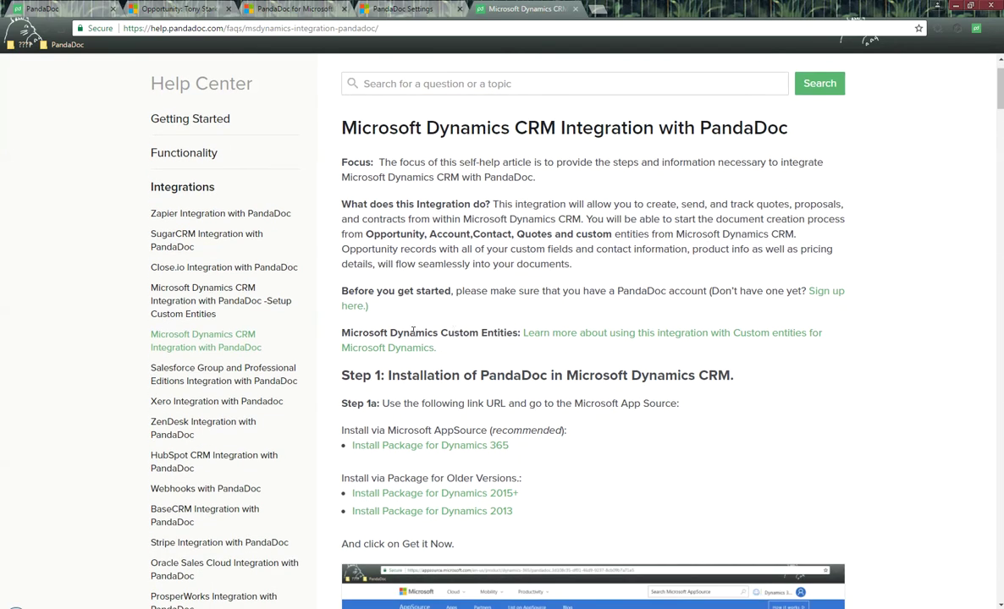
pyautogui.moveTo(412, 332); pyautogui.dragTo(506, 334)
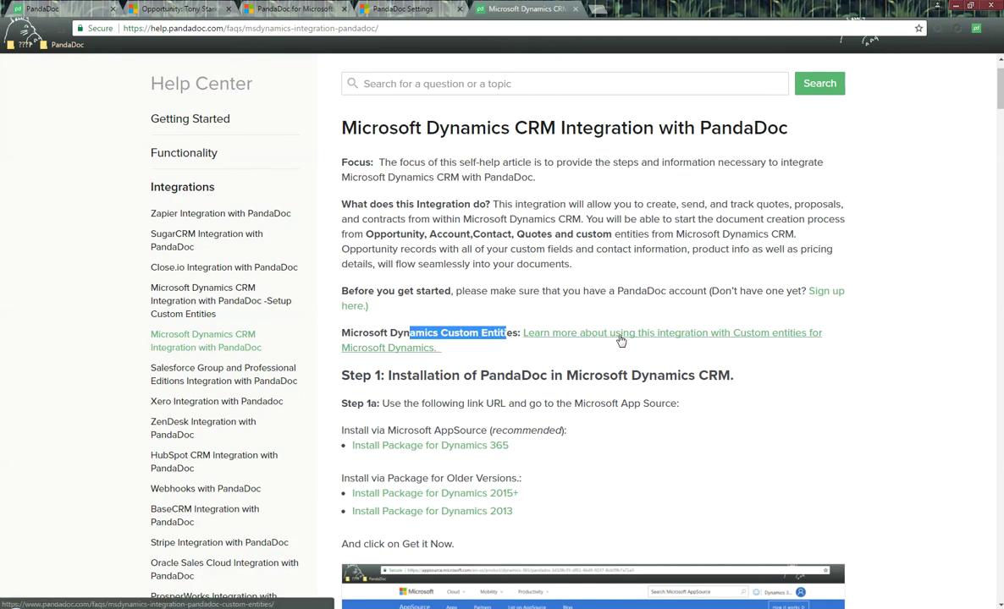
pyautogui.click(585, 352)
pyautogui.scroll(-1, 568, 339)
pyautogui.moveTo(378, 315); pyautogui.dragTo(732, 315)
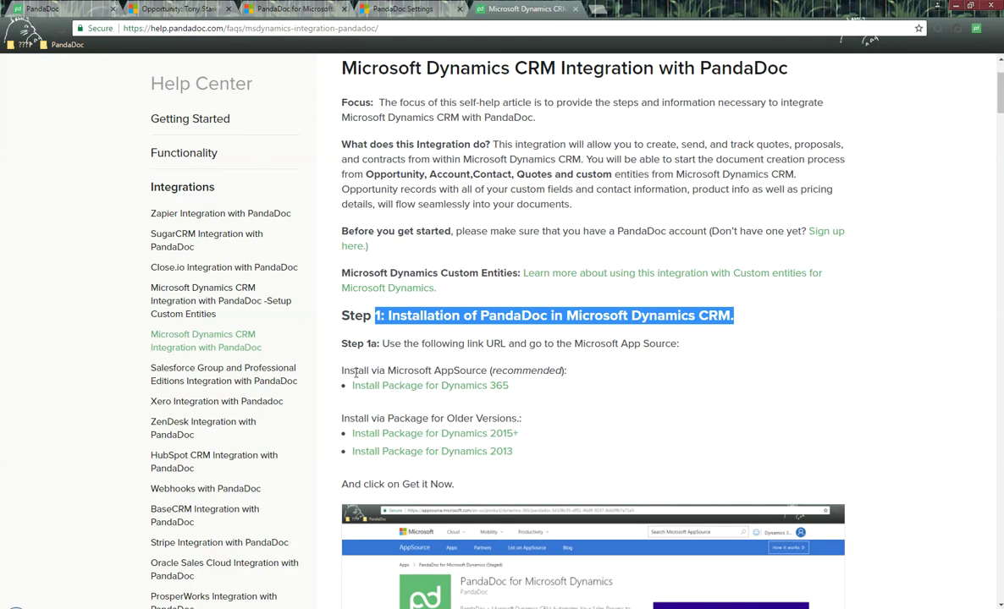
pyautogui.moveTo(356, 370); pyautogui.dragTo(556, 371)
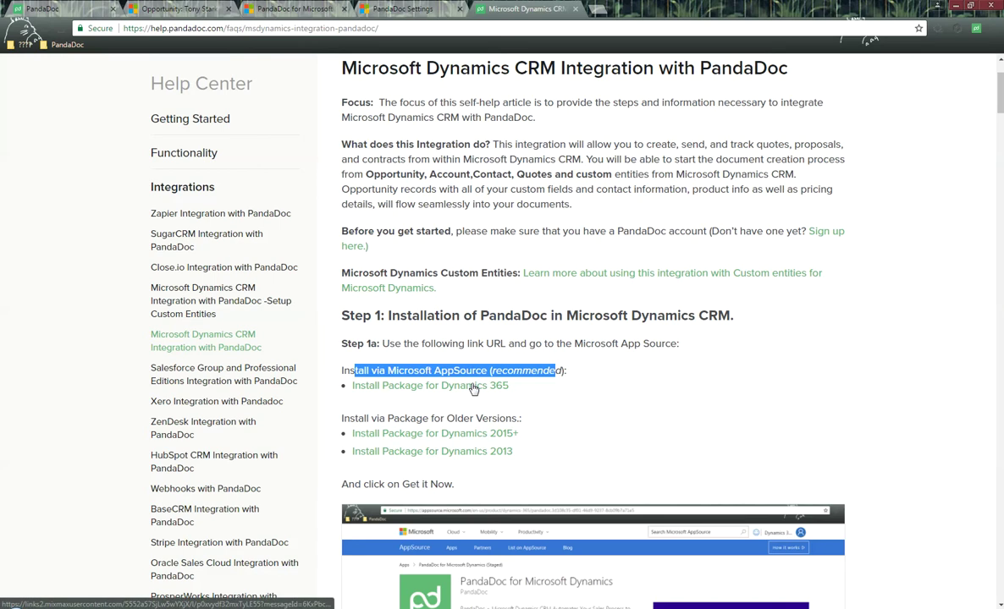
pyautogui.click(313, 10)
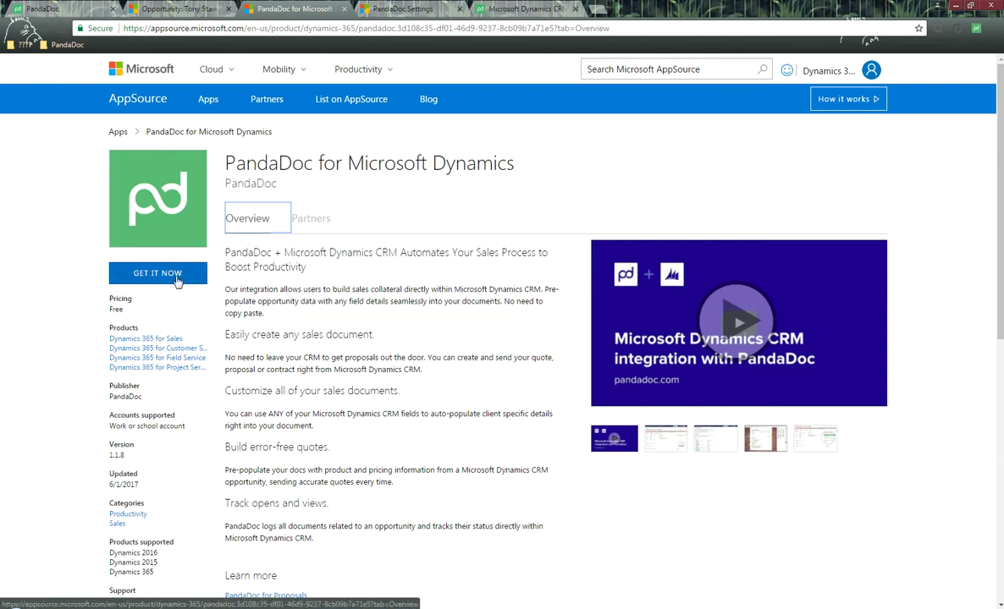
# - Go back to the integration help article and scroll to the Step 1b instructions
pyautogui.click(499, 8)
pyautogui.scroll(-6, 544, 307)
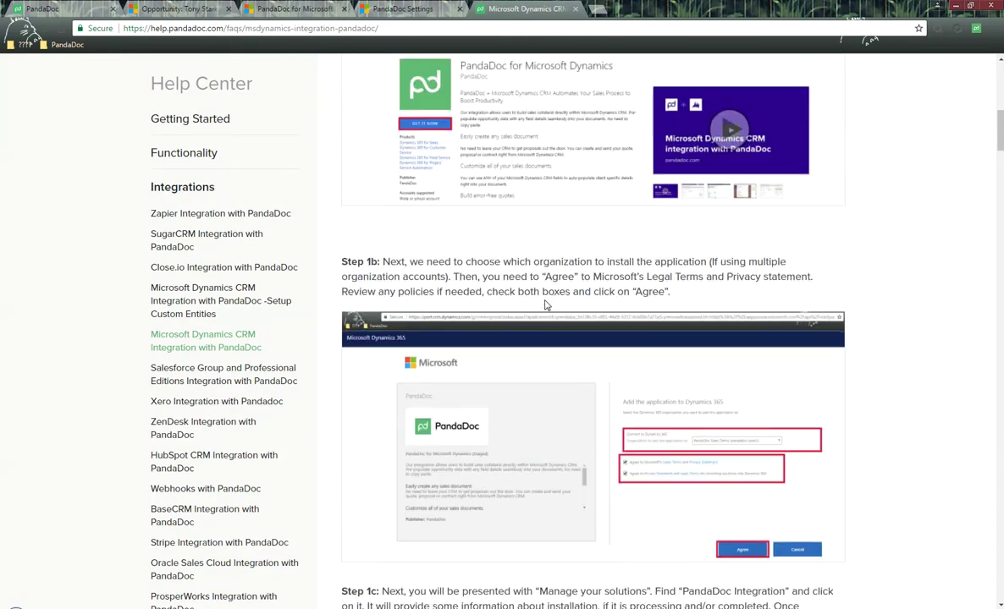
# - Read through help article Steps 1b–2, then switch to the Dynamics 365 opportunity record
pyautogui.scroll(-2, 544, 307)
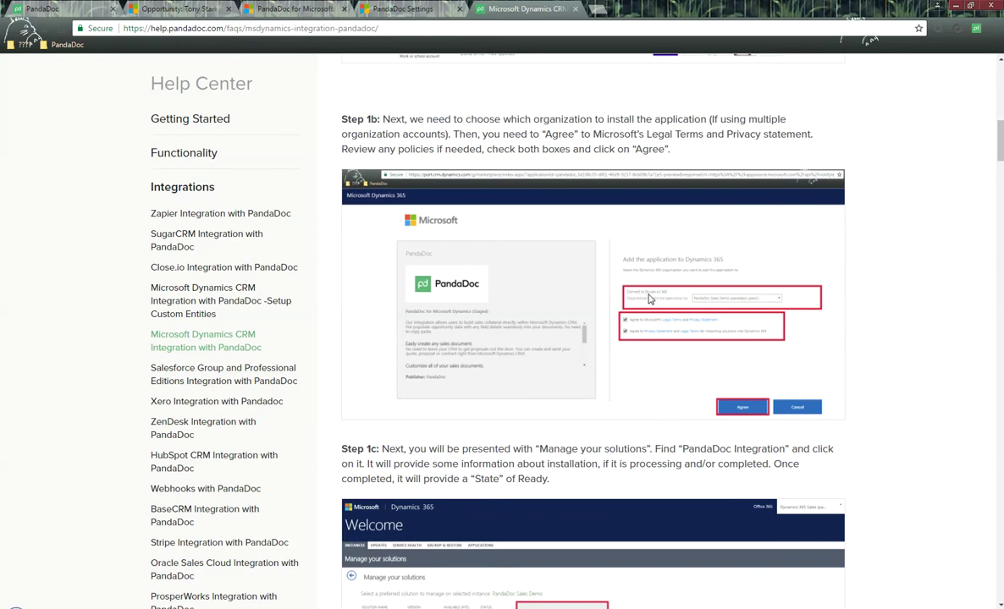
pyautogui.scroll(-4, 621, 258)
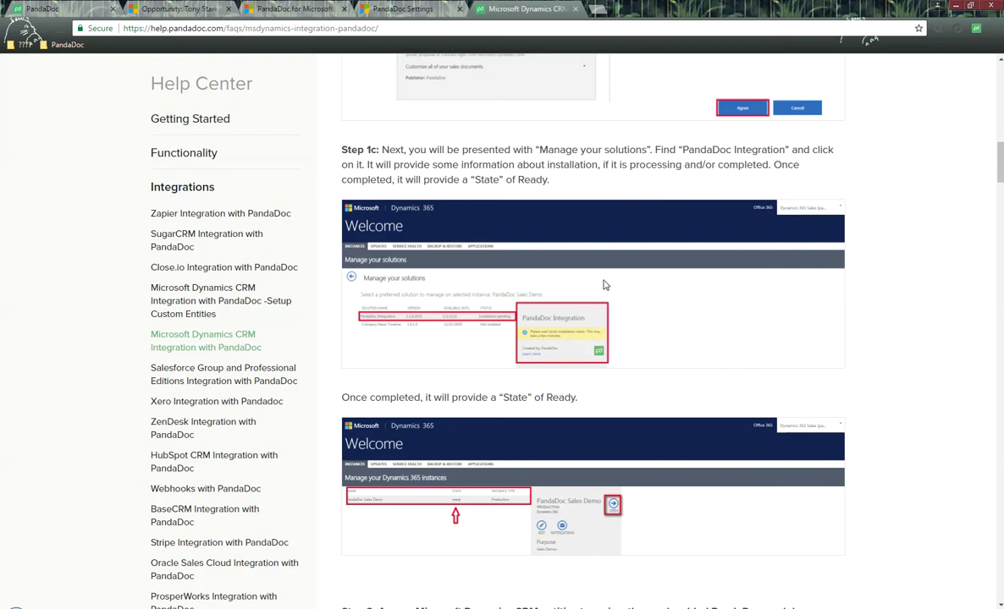
pyautogui.scroll(-2, 605, 282)
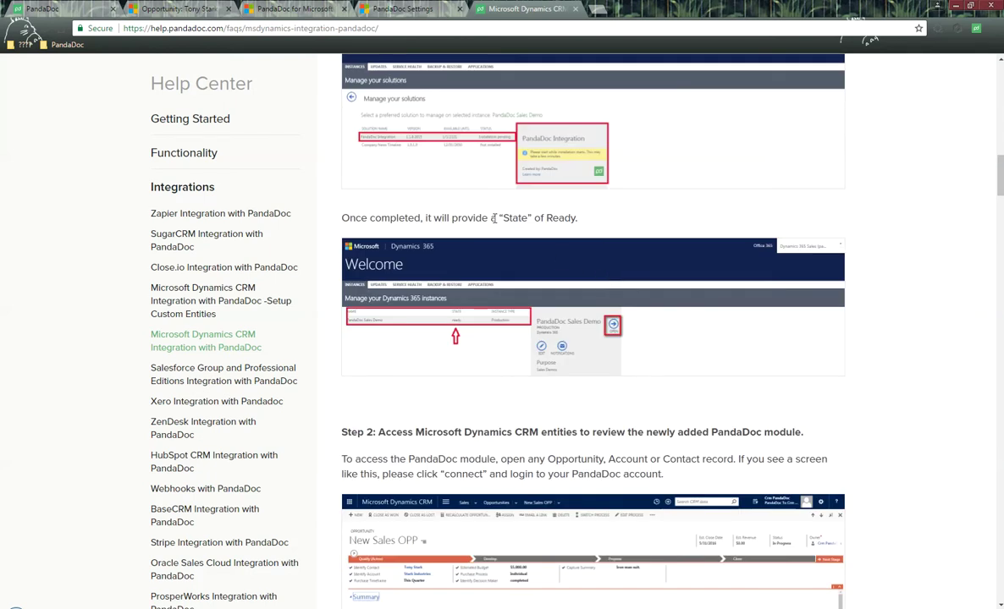
pyautogui.moveTo(494, 218); pyautogui.dragTo(602, 224)
pyautogui.scroll(-1, 606, 239)
pyautogui.scroll(-2, 606, 240)
pyautogui.scroll(-1, 606, 239)
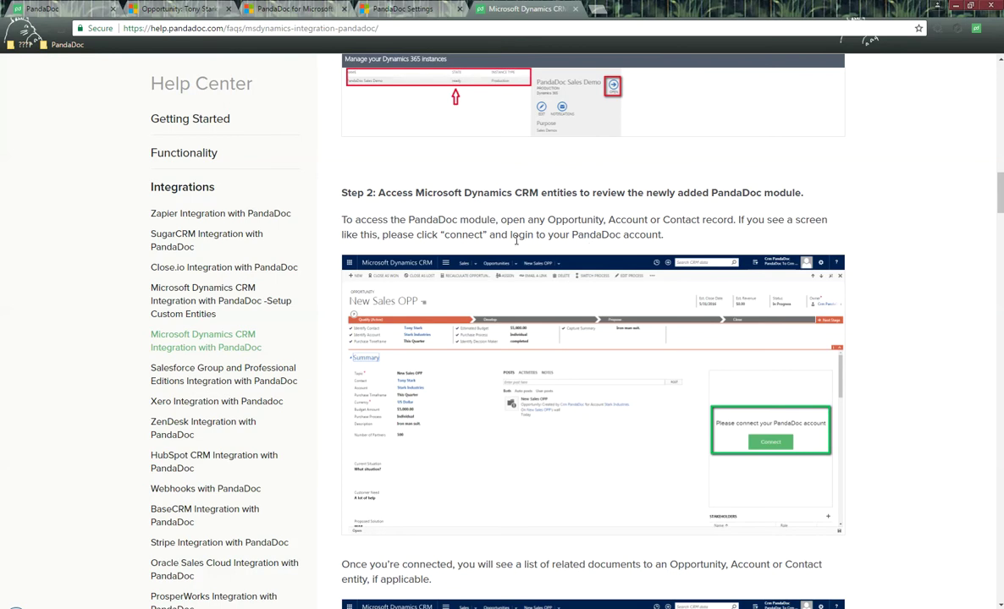
pyautogui.click(189, 8)
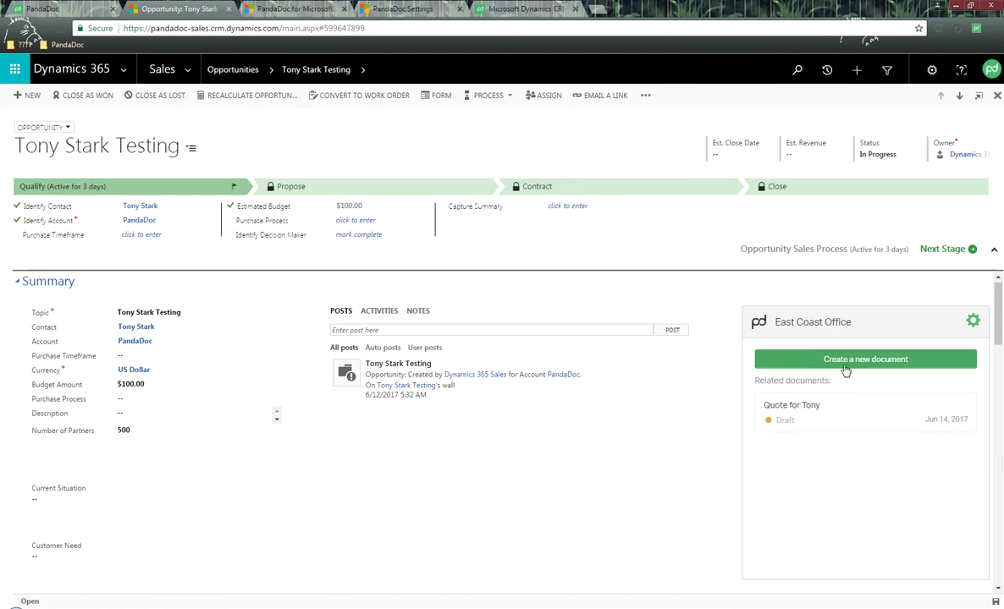
# - After reviewing the opportunity's PandaDoc panel and draft quote, return to the article at Step 2
pyautogui.click(525, 8)
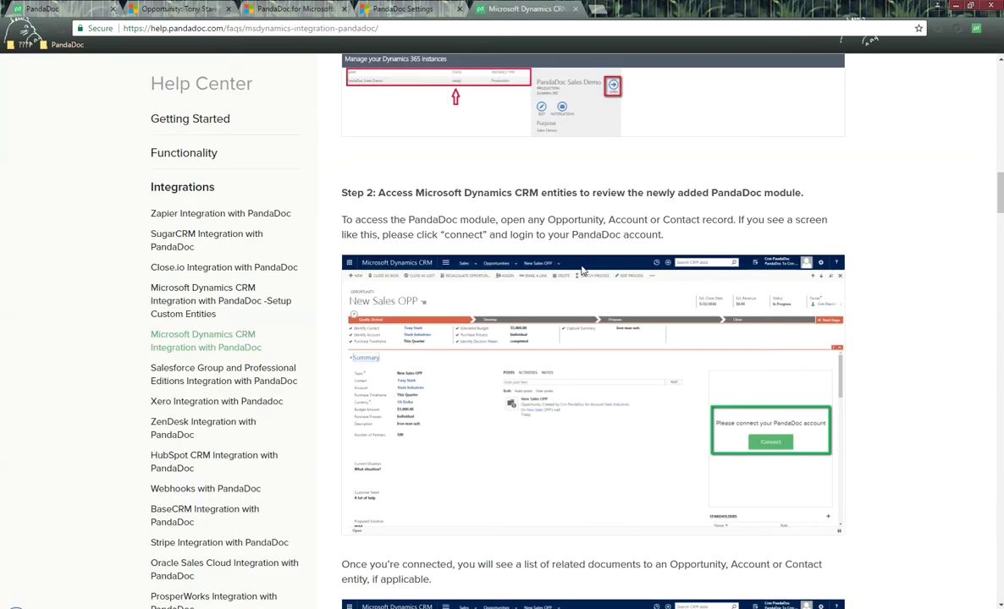
# - Scroll to Step 3 of the article and highlight the mention of Roles and Tokens
pyautogui.scroll(-4, 584, 267)
pyautogui.scroll(-1, 546, 246)
pyautogui.scroll(-1, 534, 305)
pyautogui.scroll(-1, 569, 327)
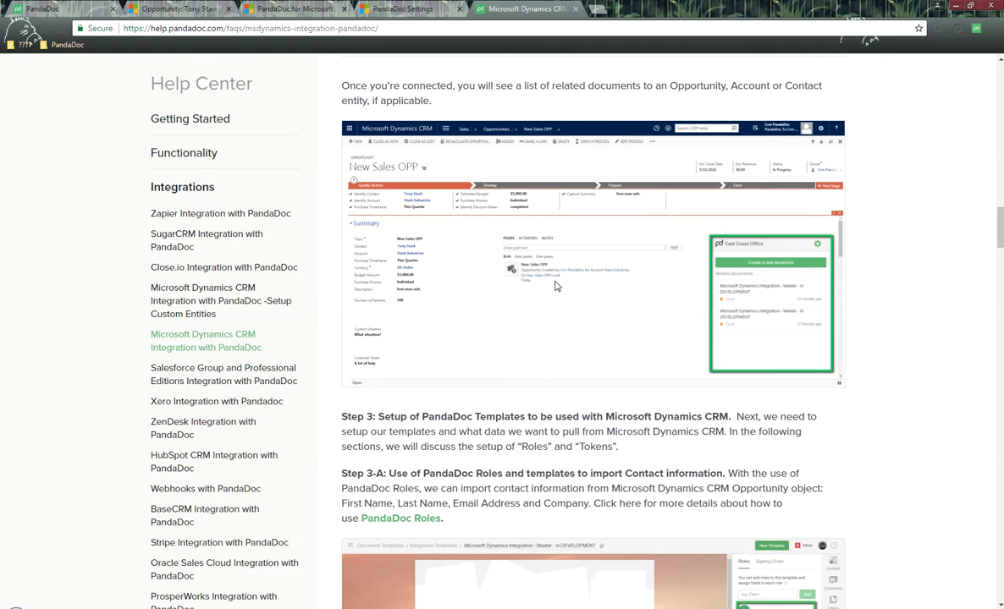
pyautogui.scroll(-1, 555, 286)
pyautogui.scroll(1, 555, 286)
pyautogui.moveTo(372, 356); pyautogui.dragTo(742, 367)
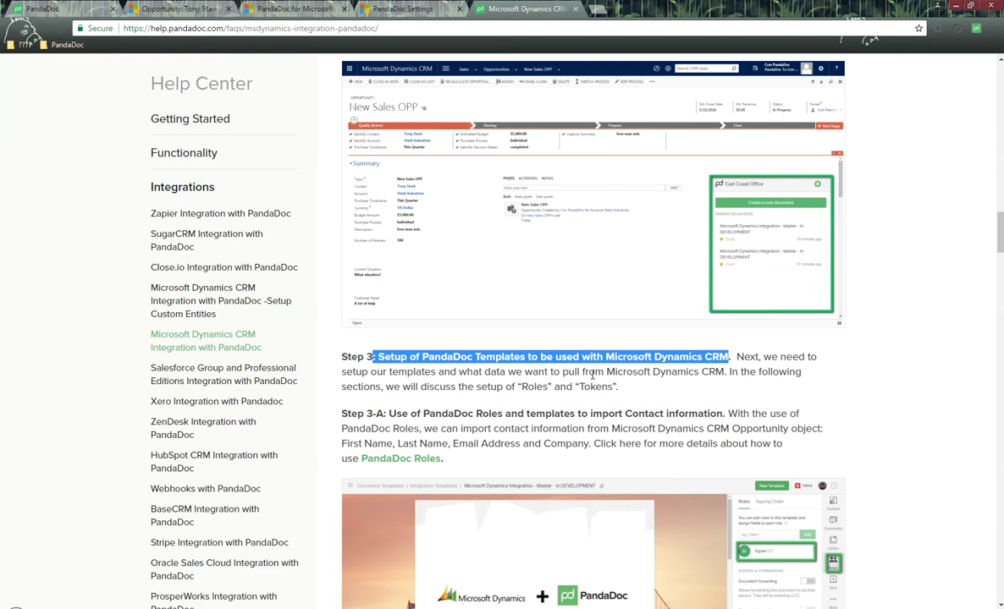
pyautogui.moveTo(428, 387); pyautogui.dragTo(640, 390)
# - Highlight the Opportunity object reference in Step 3-A, then open the Master template in PandaDoc
pyautogui.scroll(-1, 625, 356)
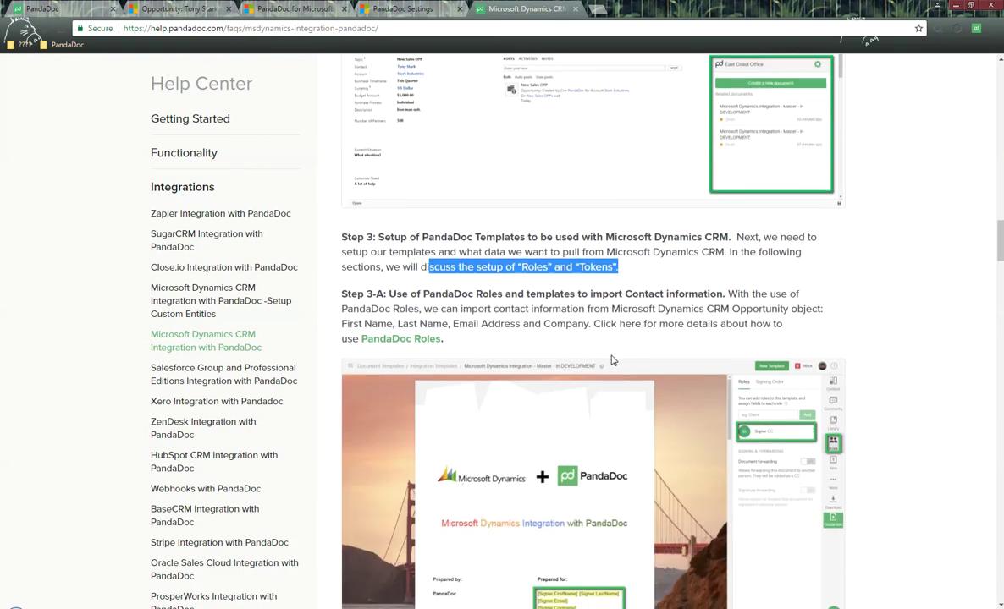
pyautogui.scroll(-2, 592, 355)
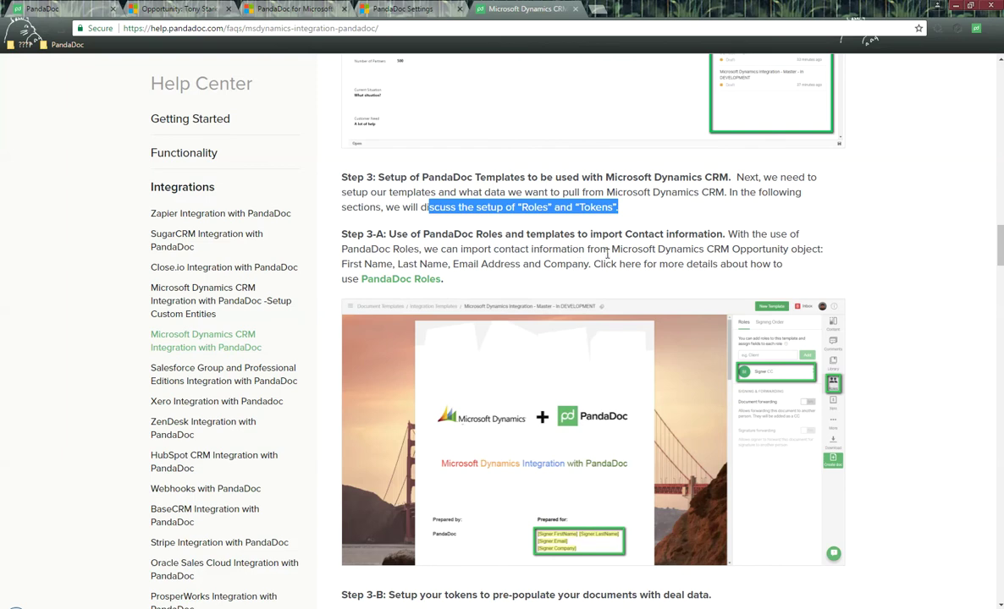
pyautogui.moveTo(732, 249); pyautogui.dragTo(810, 249)
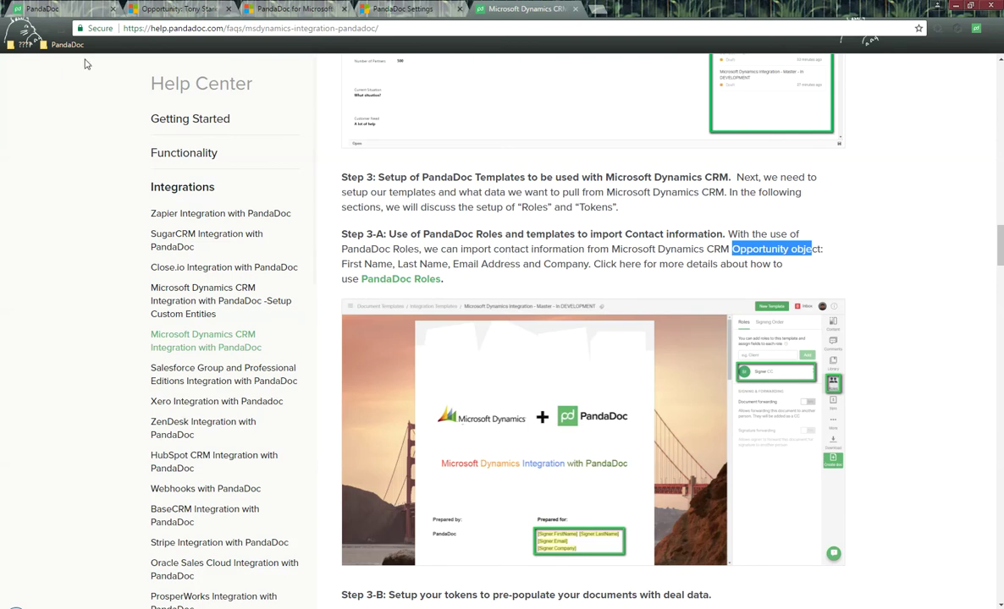
pyautogui.click(89, 6)
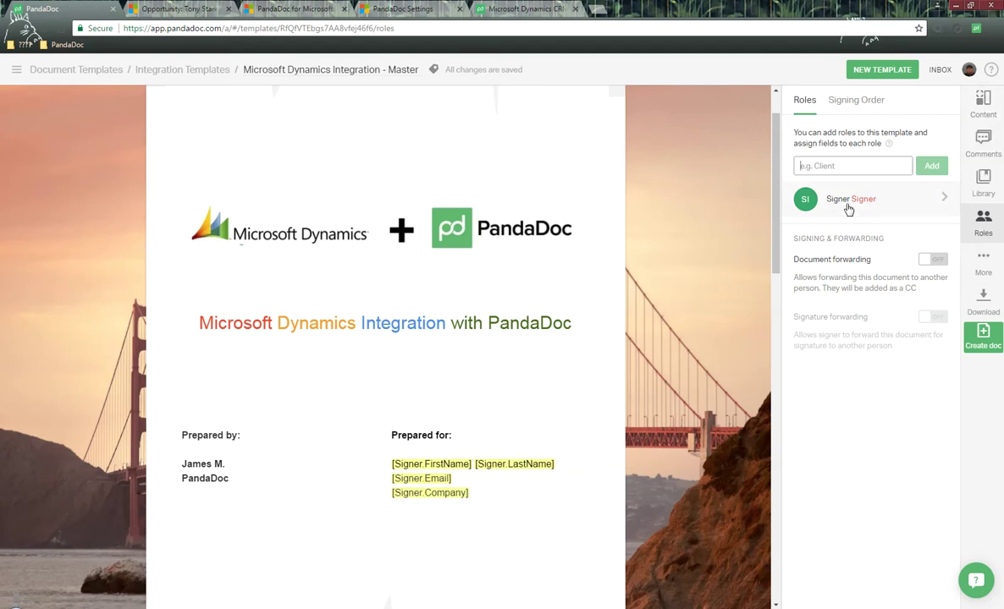
# - Show the template's Tokens list, select the Prepared by / Prepared for block, then return to the article
pyautogui.click(982, 104)
pyautogui.click(883, 100)
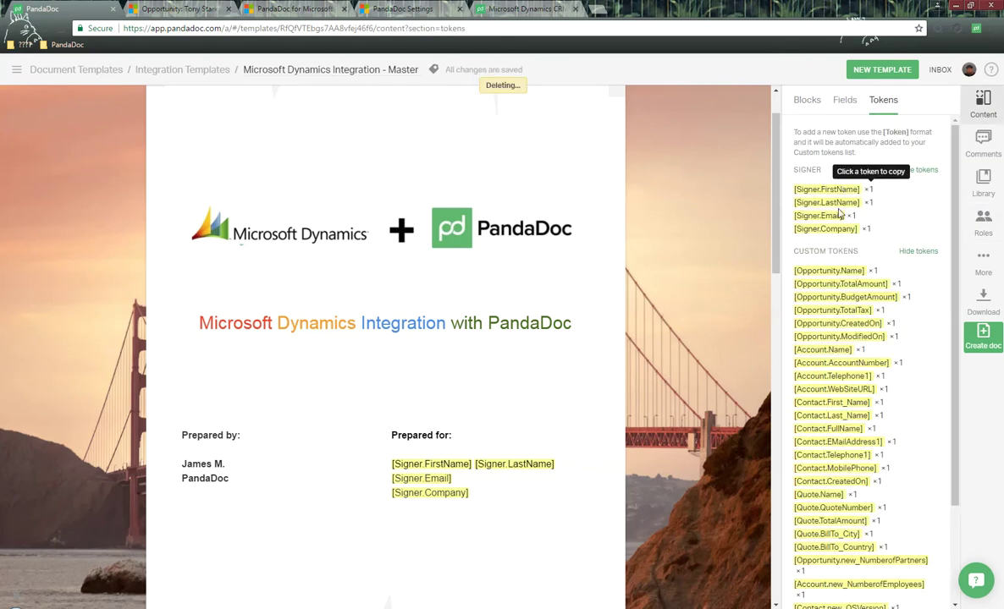
pyautogui.click(489, 454)
pyautogui.scroll(-1, 489, 455)
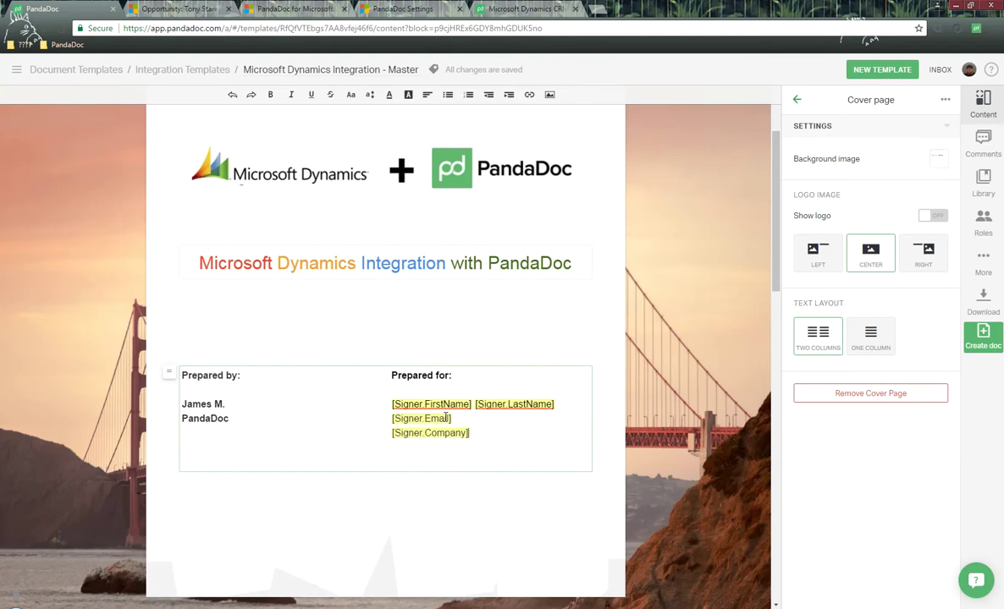
pyautogui.click(492, 7)
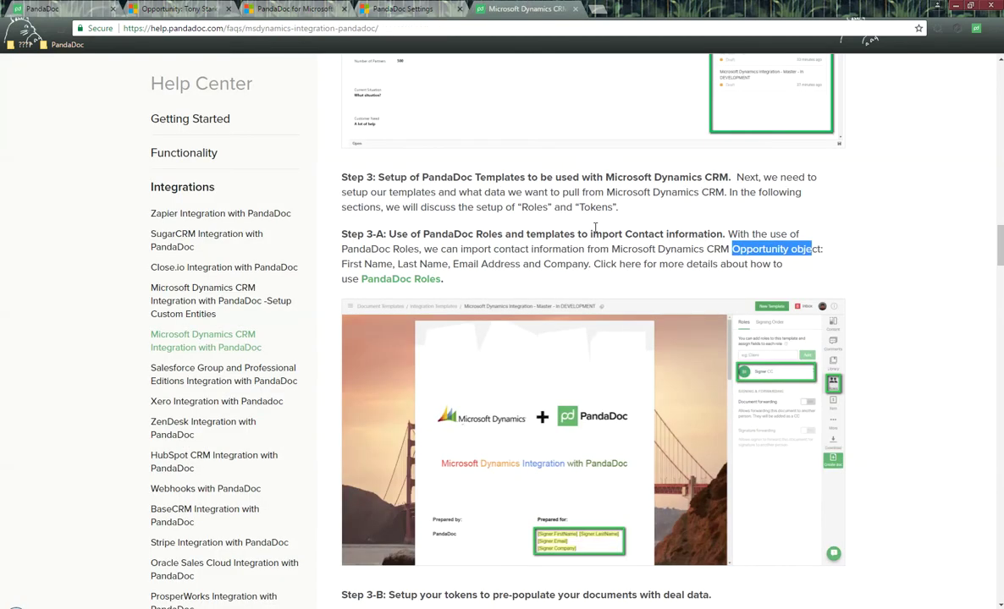
# - Highlight the Step 3-B heading, module configuration note and PandaDoc Settings path, then open PandaDoc Settings
pyautogui.scroll(-4, 594, 227)
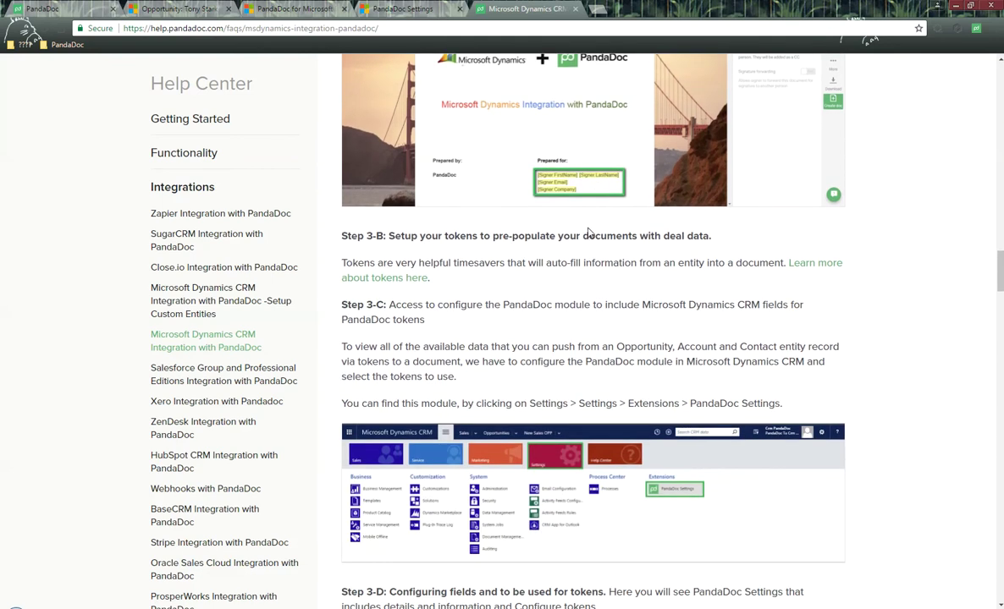
pyautogui.moveTo(394, 236); pyautogui.dragTo(627, 243)
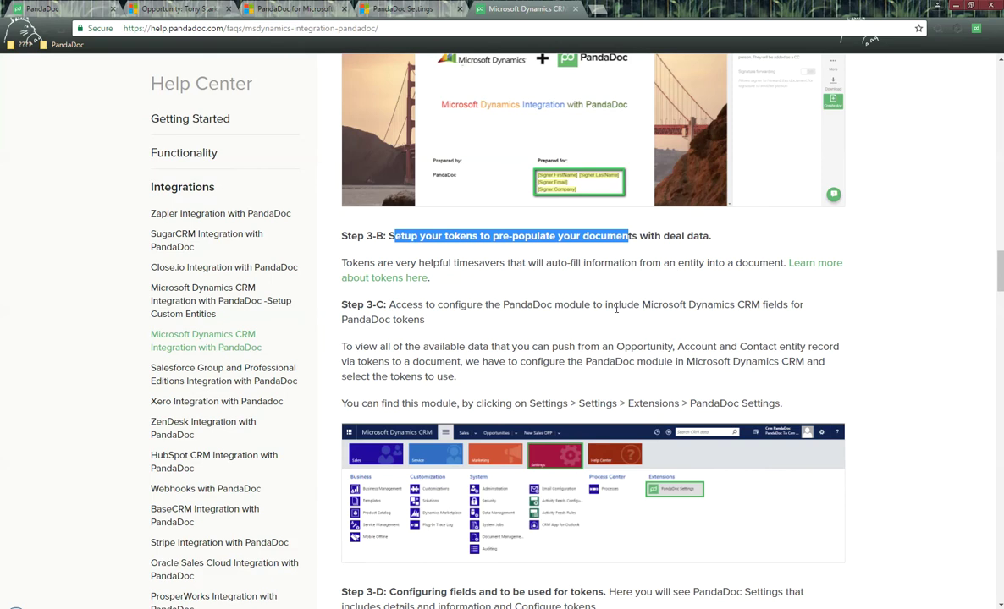
pyautogui.click(397, 306)
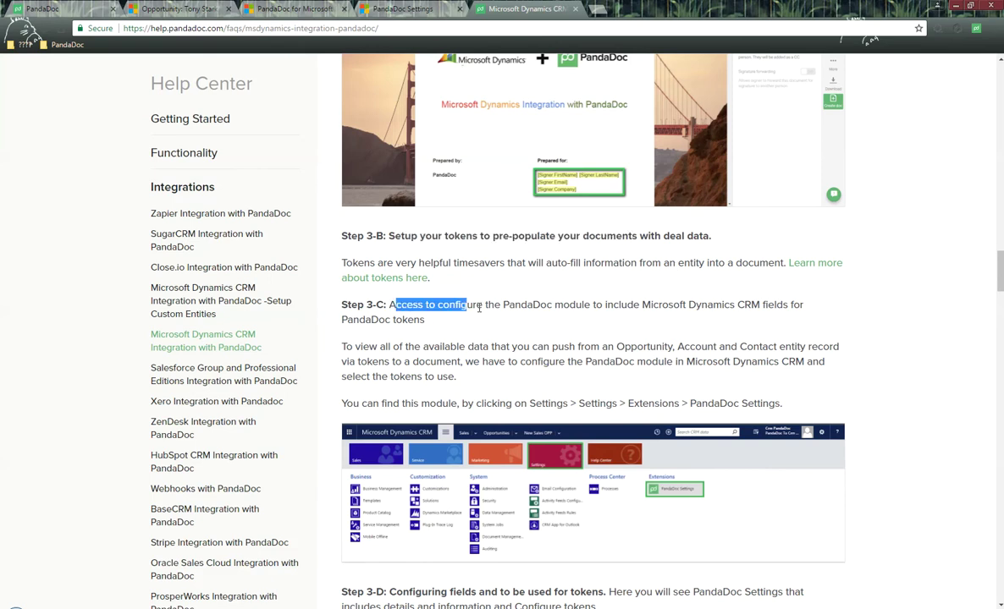
pyautogui.moveTo(521, 310); pyautogui.dragTo(589, 312)
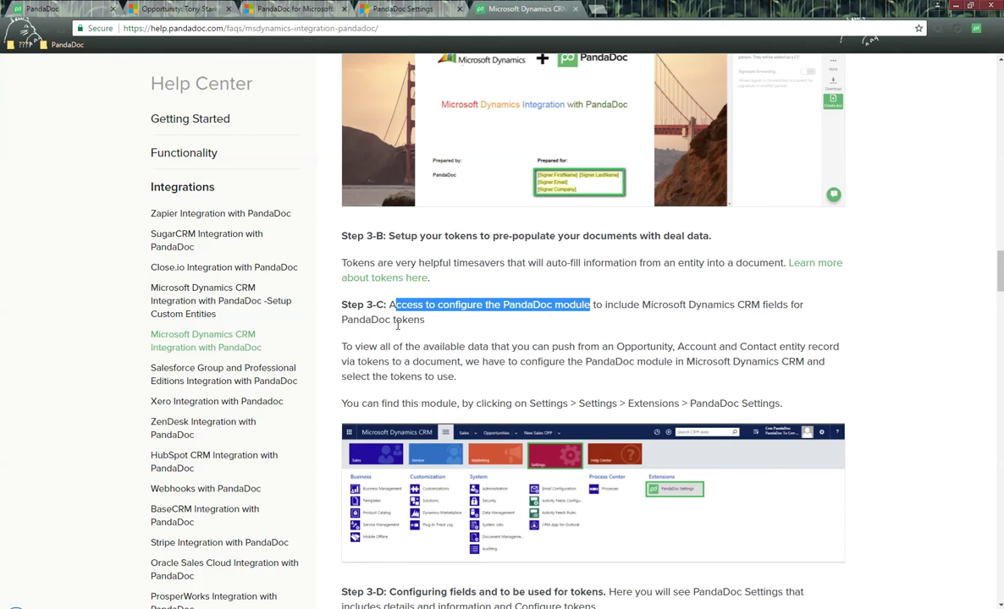
pyautogui.scroll(-1, 497, 327)
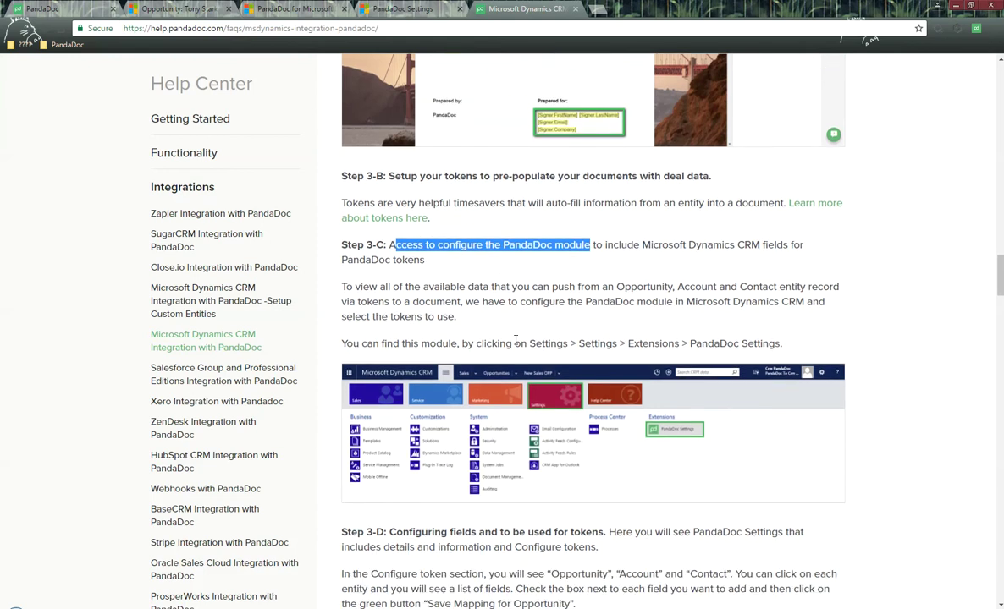
pyautogui.moveTo(578, 345); pyautogui.dragTo(791, 347)
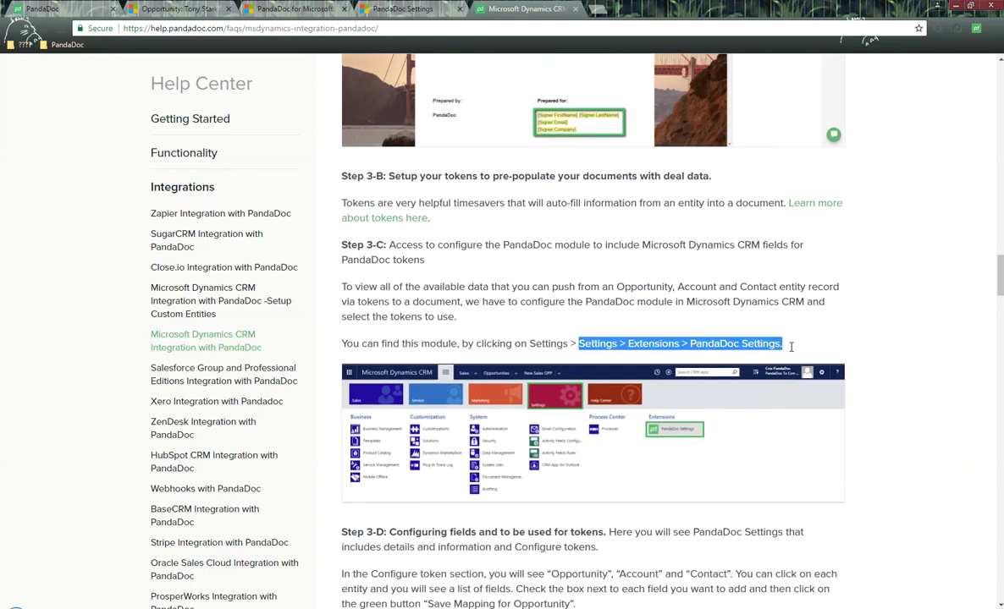
pyautogui.click(403, 9)
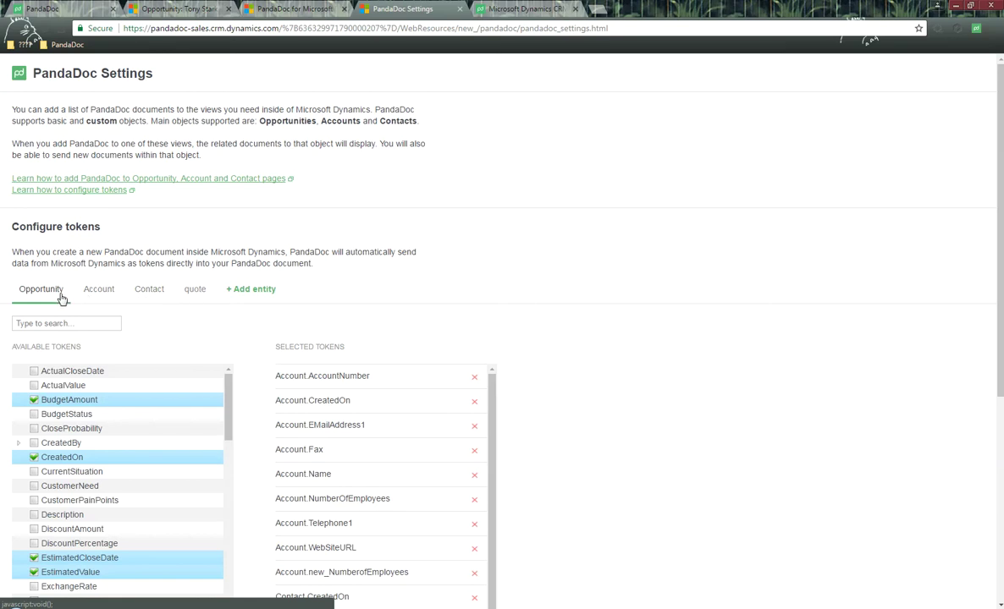
# - Tick Description among the Opportunity's available tokens, then go back to the opportunity record
pyautogui.scroll(-2, 176, 328)
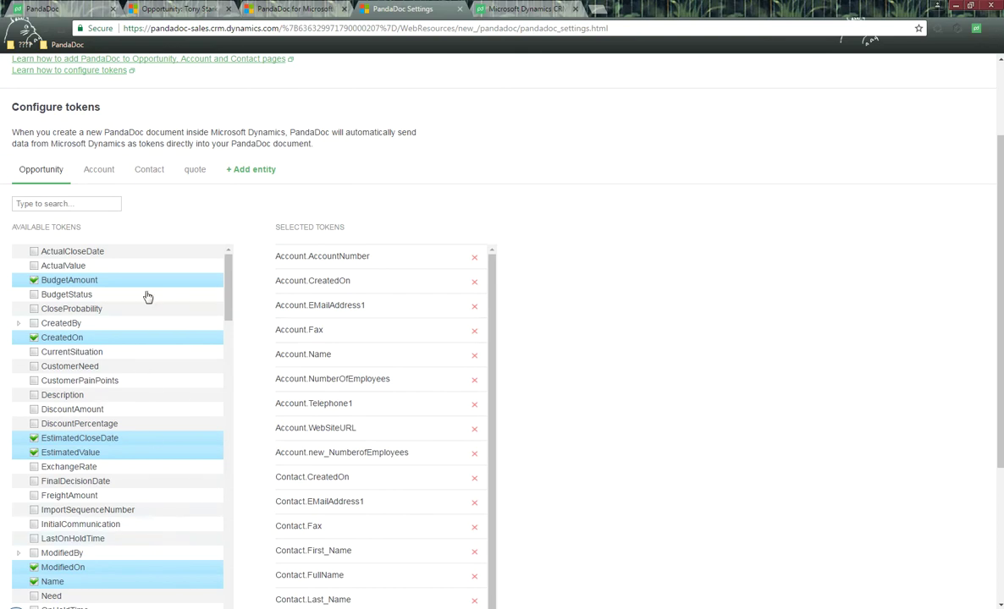
pyautogui.scroll(-6, 405, 315)
pyautogui.scroll(7, 405, 353)
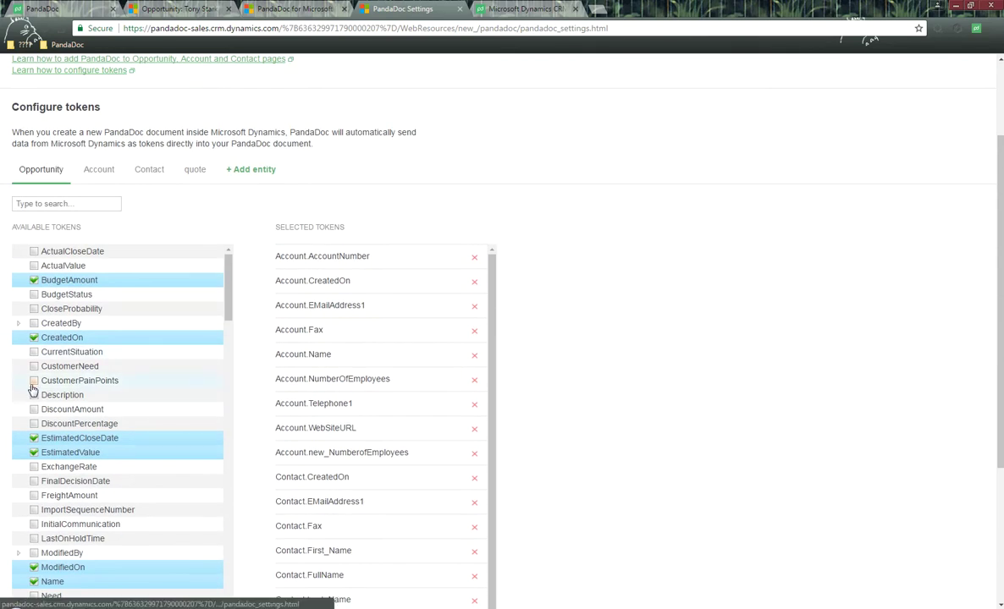
pyautogui.click(34, 395)
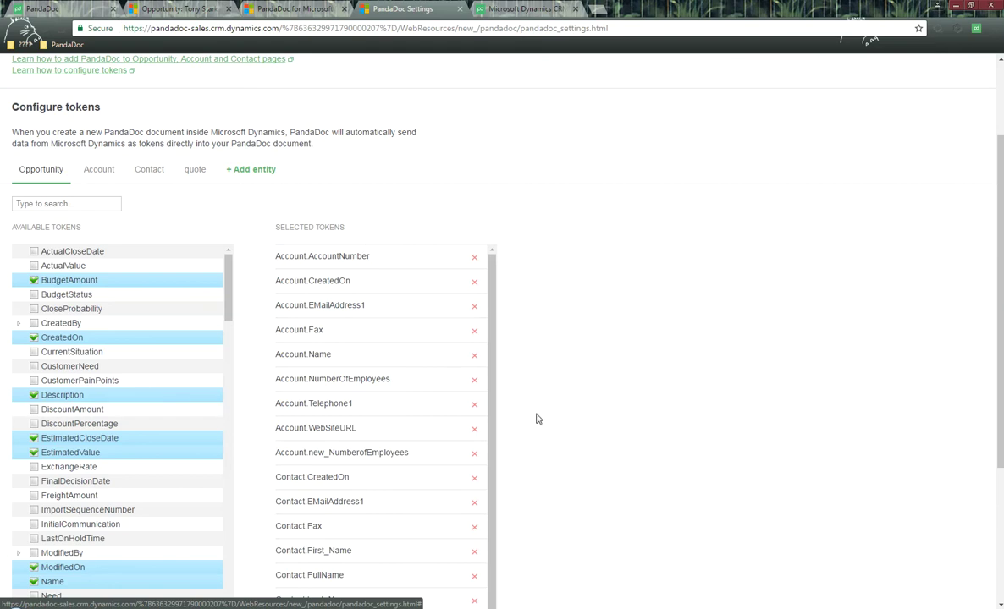
pyautogui.scroll(-4, 535, 411)
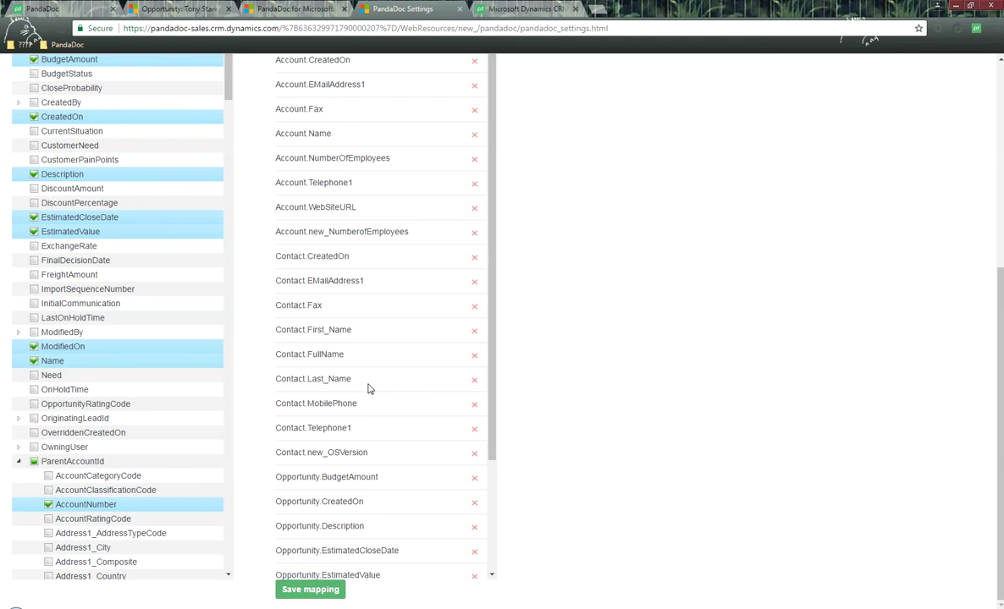
pyautogui.scroll(4, 369, 389)
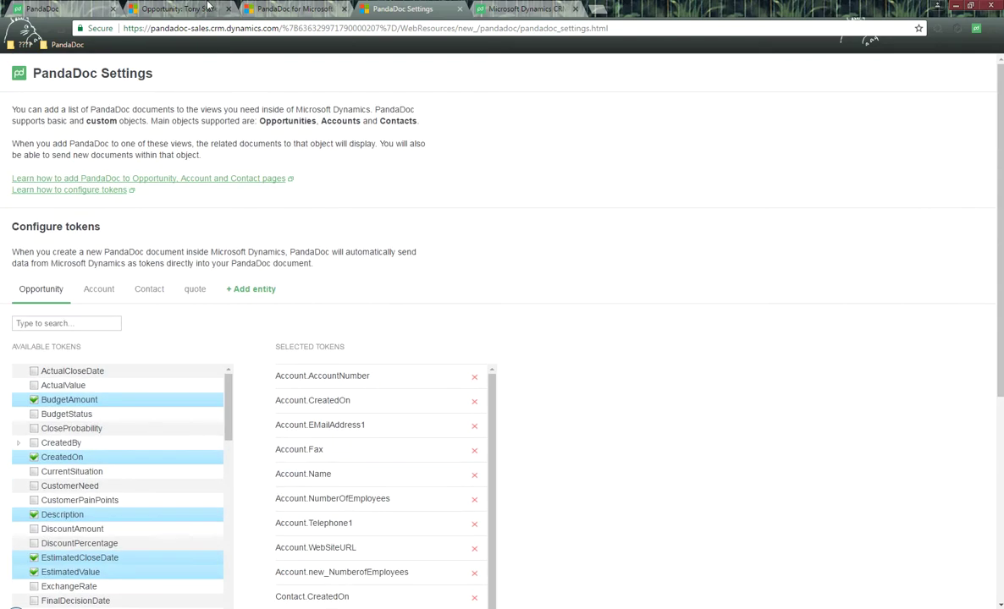
pyautogui.click(207, 7)
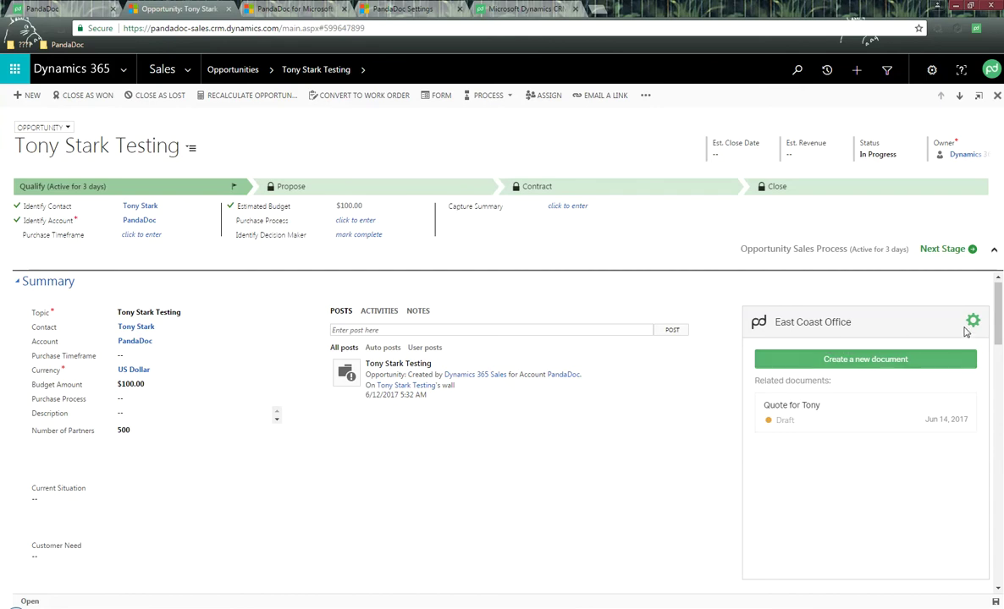
# - Open the PandaDoc panel's Tokens list, scroll the values and select [Opportunity.TotalAmount] for copying
pyautogui.click(973, 323)
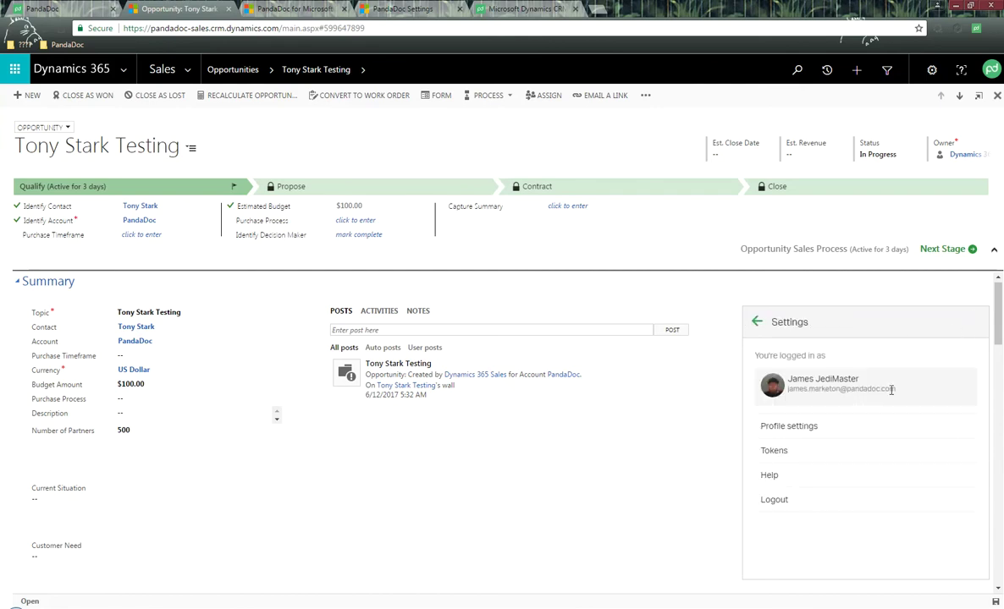
pyautogui.click(846, 454)
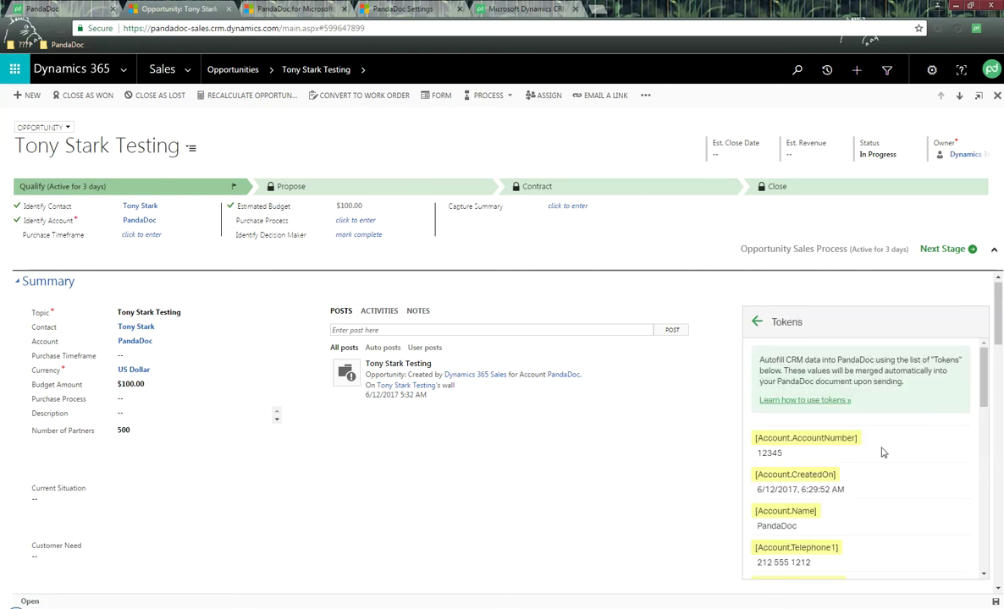
pyautogui.scroll(-3, 882, 443)
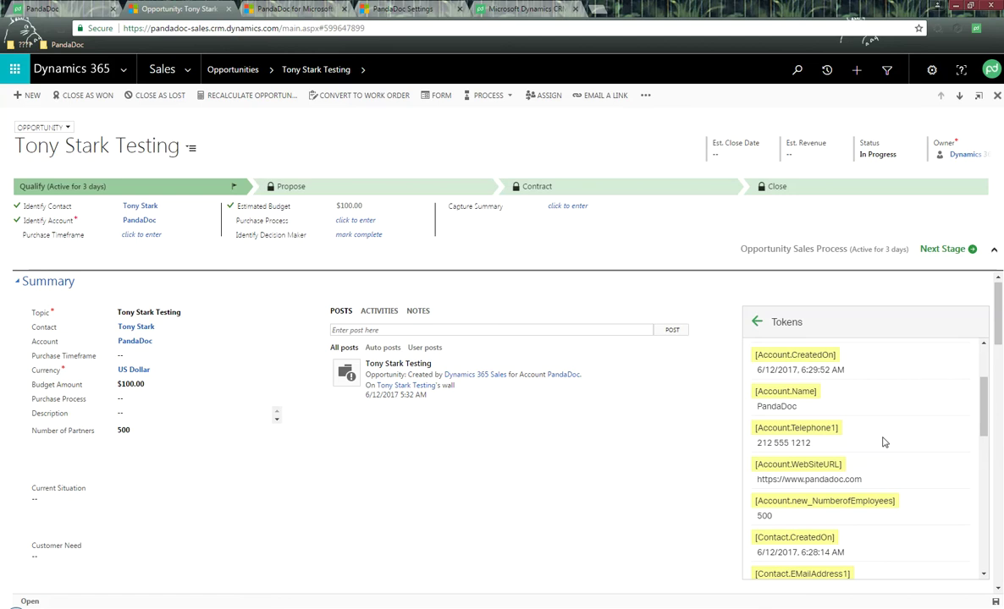
pyautogui.scroll(-8, 882, 442)
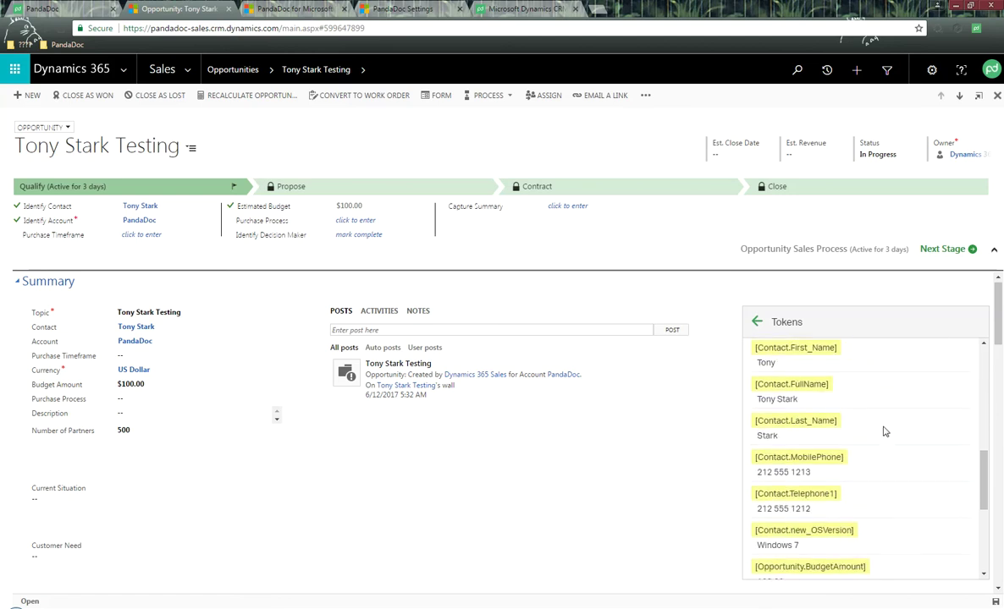
pyautogui.scroll(-5, 885, 425)
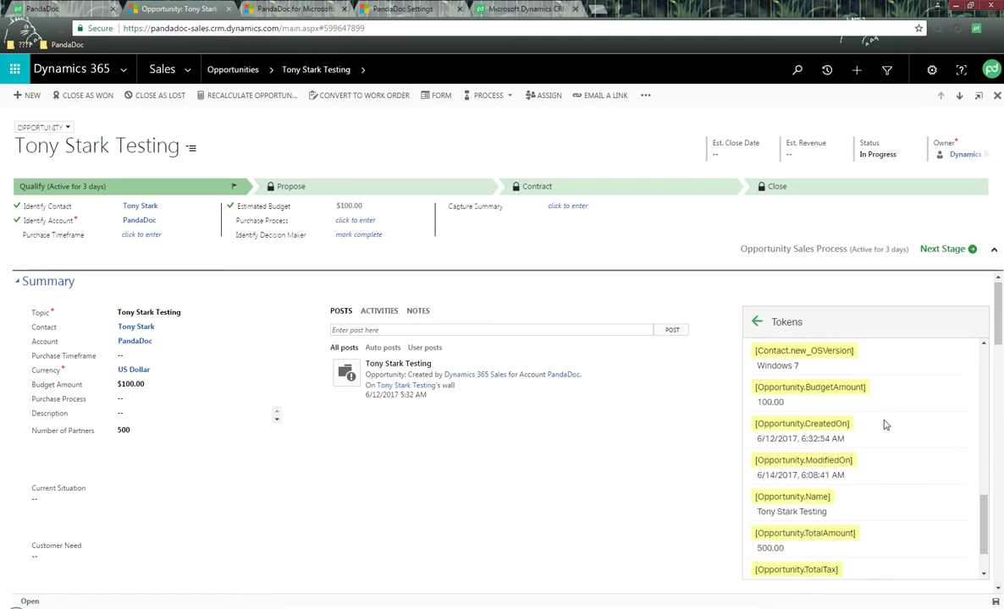
pyautogui.scroll(-2, 886, 425)
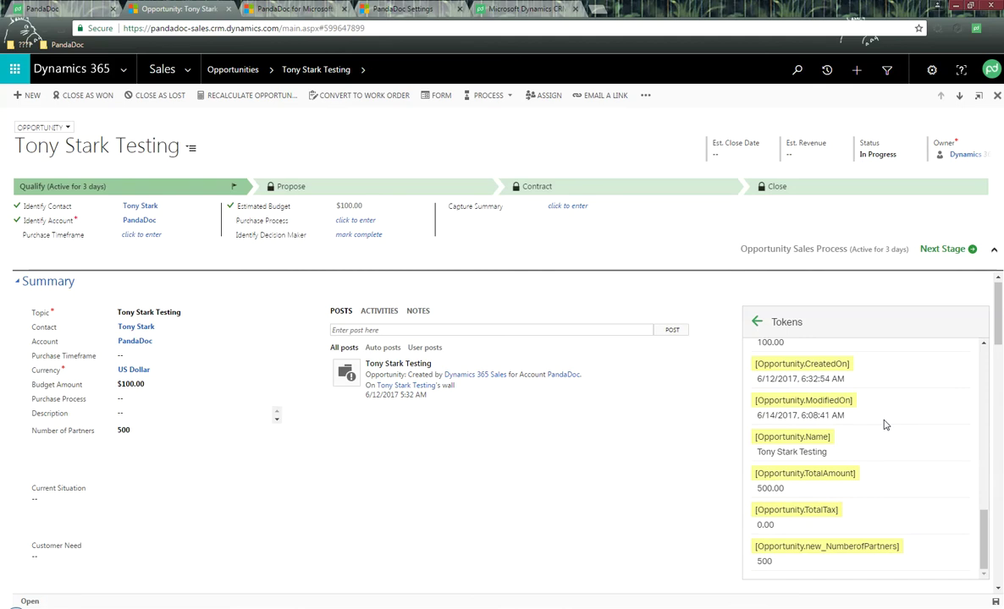
pyautogui.scroll(2, 882, 423)
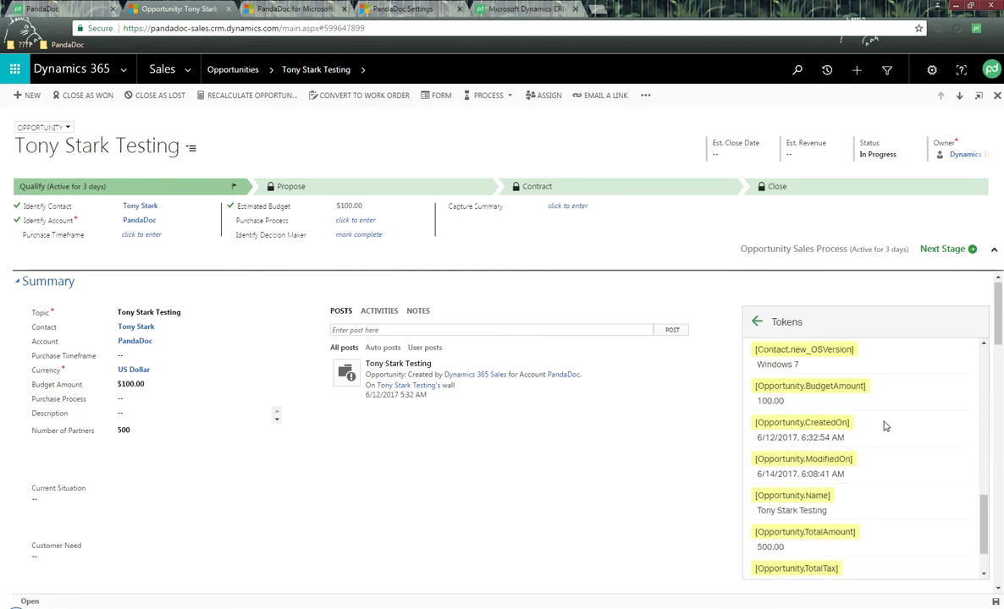
pyautogui.scroll(-4, 875, 431)
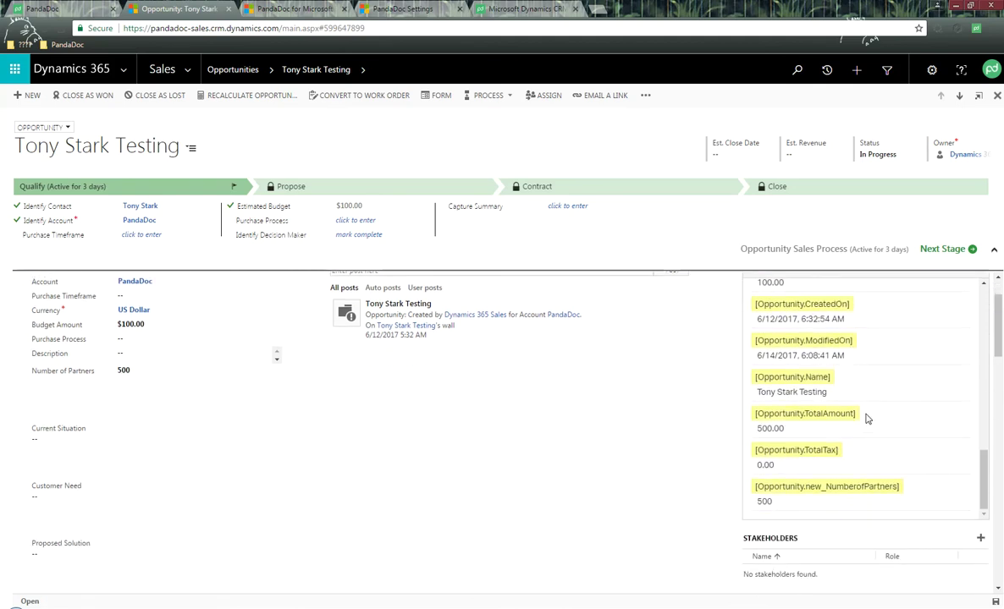
pyautogui.moveTo(857, 414); pyautogui.dragTo(756, 414)
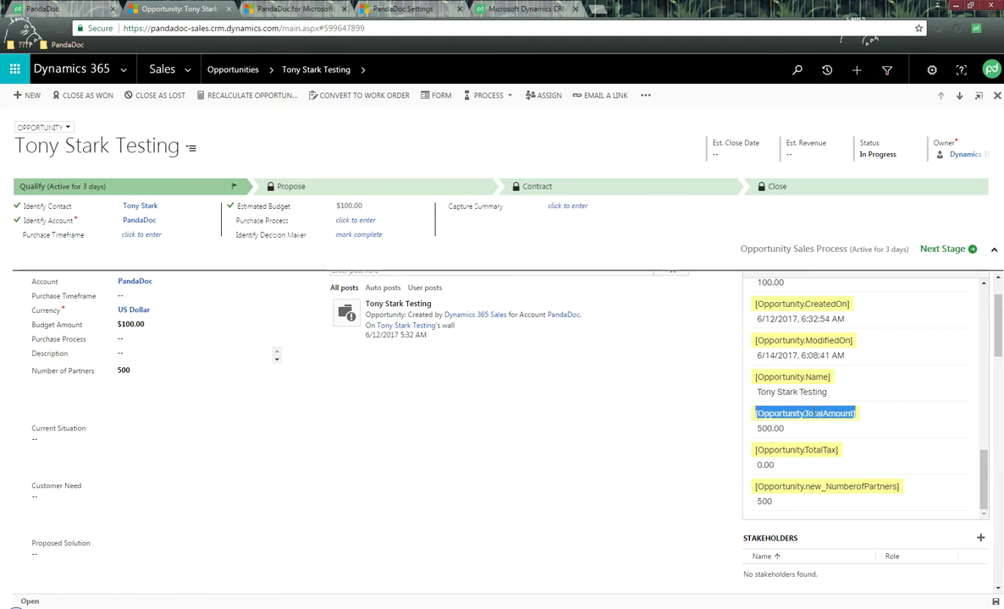
pyautogui.rightClick(780, 413)
# - Copy the token, confirm the template's Total Amount cell uses [Opportunity.TotalAmount], then return to Step 3-E
pyautogui.click(799, 416)
pyautogui.click(43, 9)
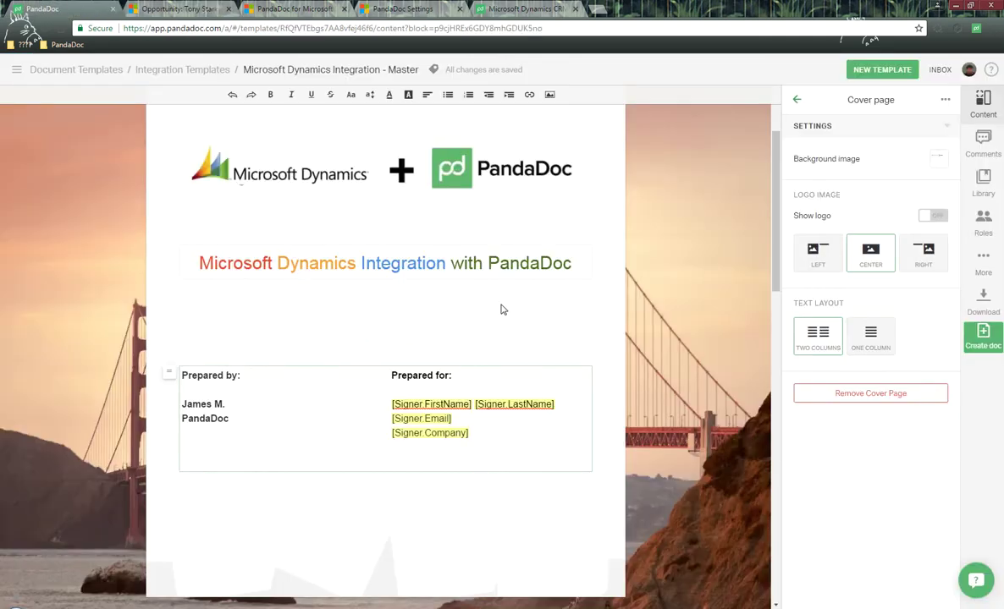
pyautogui.scroll(-6, 503, 308)
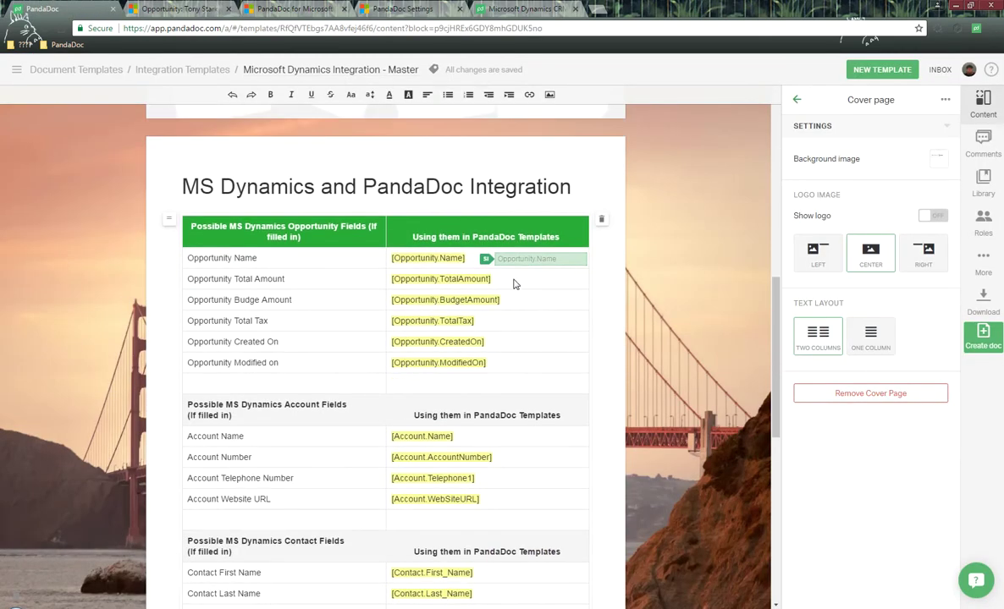
pyautogui.click(507, 284)
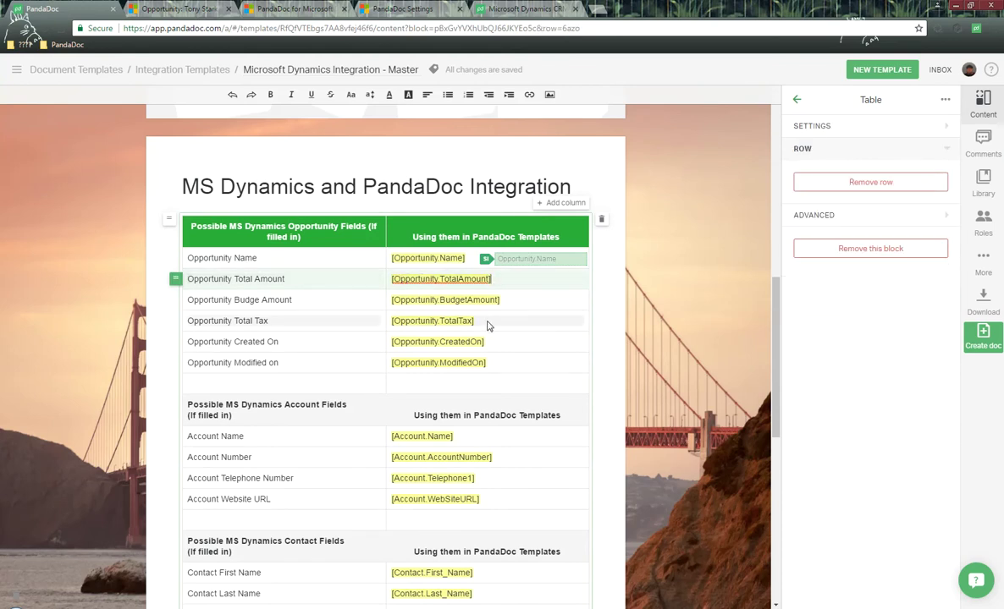
pyautogui.click(511, 6)
pyautogui.scroll(-3, 605, 273)
# - Read Steps 3-D and 3-E of the Dynamics integration article, highlighting their heading and explanation
pyautogui.moveTo(397, 233); pyautogui.dragTo(581, 233)
pyautogui.scroll(-6, 622, 363)
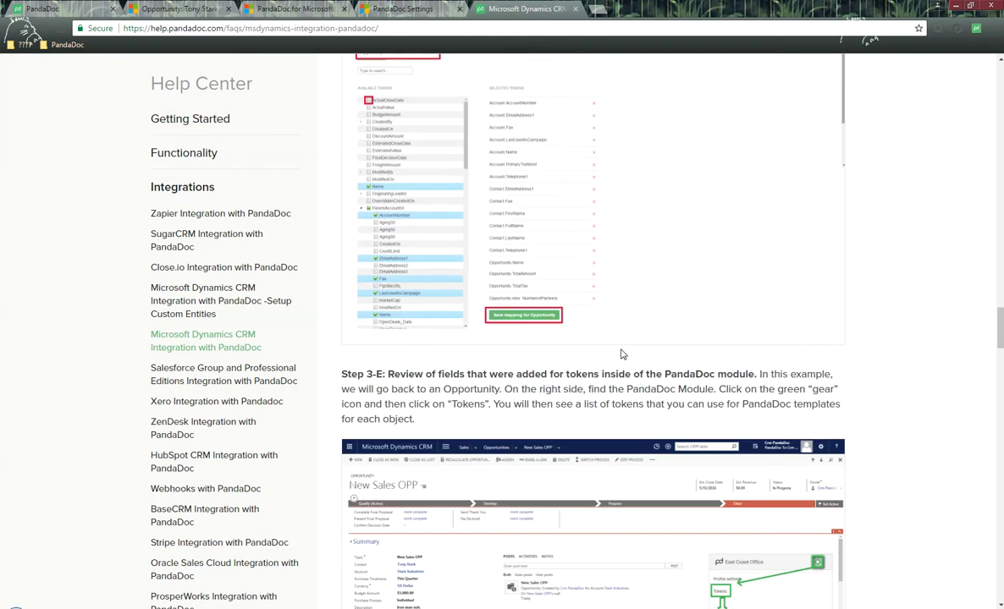
pyautogui.moveTo(387, 255); pyautogui.dragTo(626, 276)
pyautogui.scroll(-1, 645, 317)
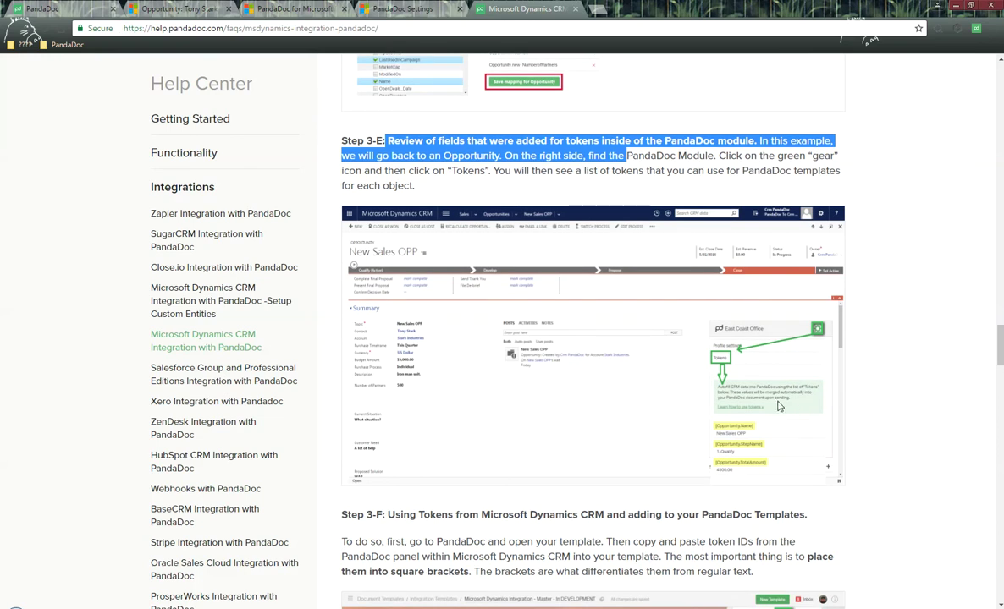
pyautogui.scroll(-3, 555, 320)
pyautogui.scroll(-1, 596, 340)
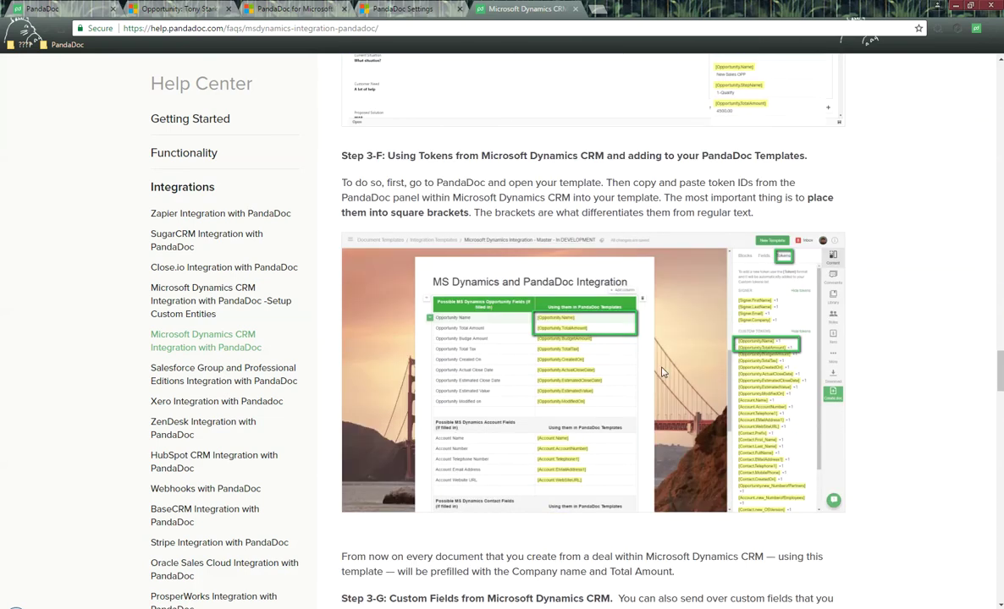
pyautogui.scroll(-3, 533, 308)
# - Read Step 3-G on custom fields and Step 4 on pre-populating, then return to the opportunity
pyautogui.moveTo(387, 359); pyautogui.dragTo(594, 362)
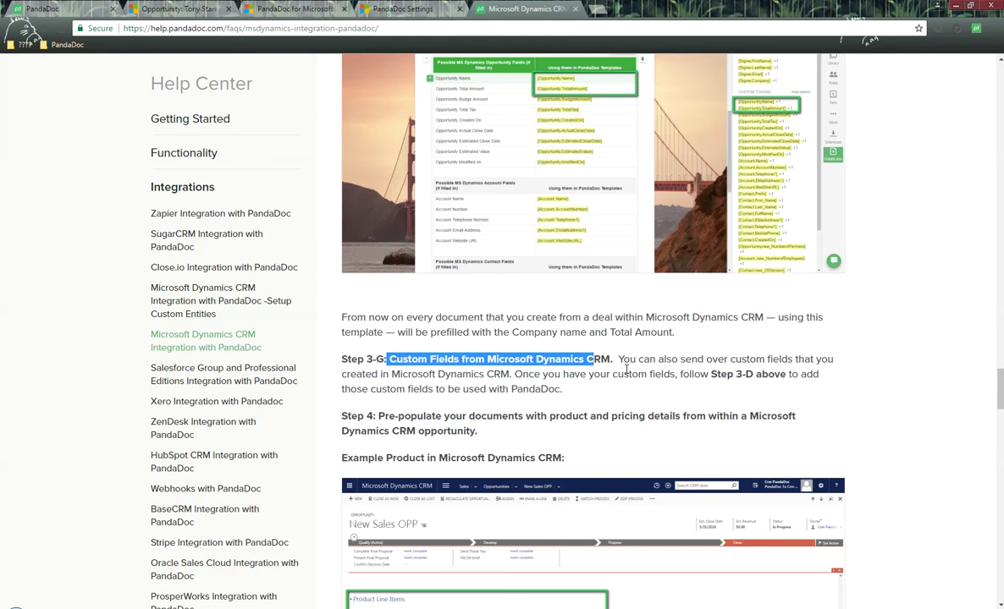
pyautogui.scroll(-2, 626, 370)
pyautogui.scroll(-1, 626, 372)
pyautogui.moveTo(379, 239); pyautogui.dragTo(535, 246)
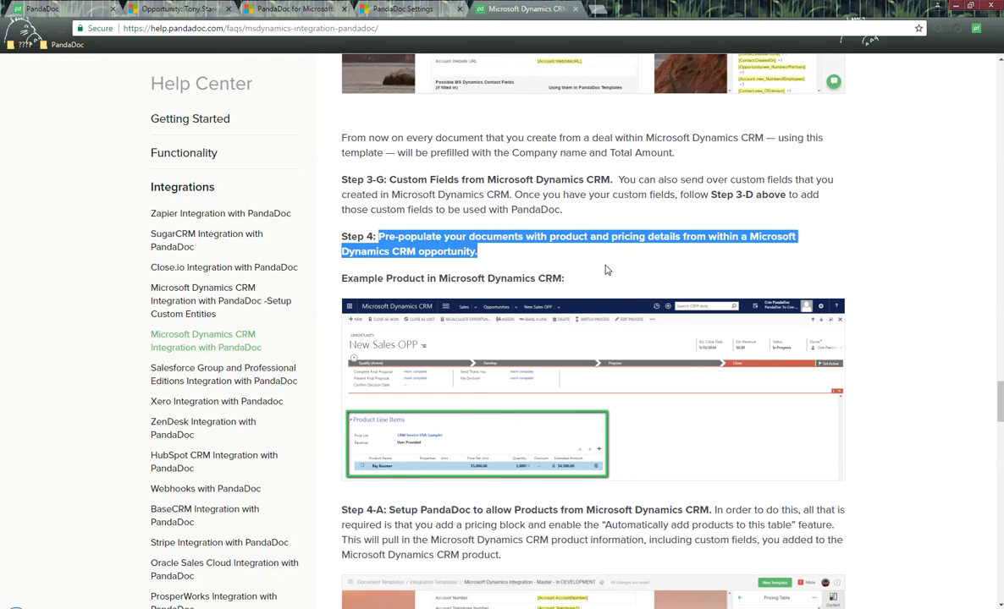
pyautogui.click(178, 9)
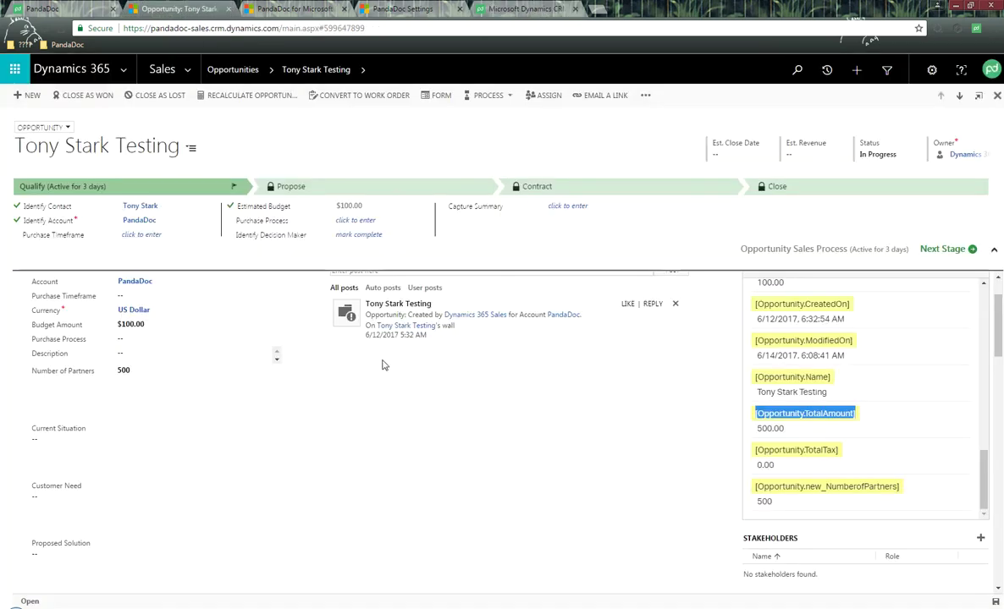
# - Check the opportunity's Website Setup product line at $500.00, then go back to the PandaDoc template
pyautogui.scroll(-5, 399, 320)
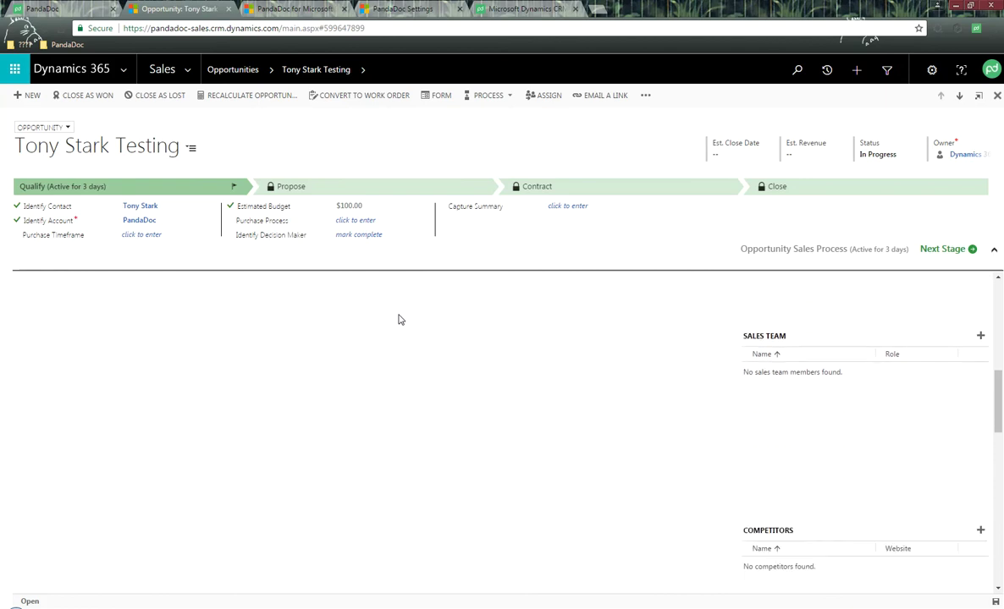
pyautogui.scroll(-5, 399, 319)
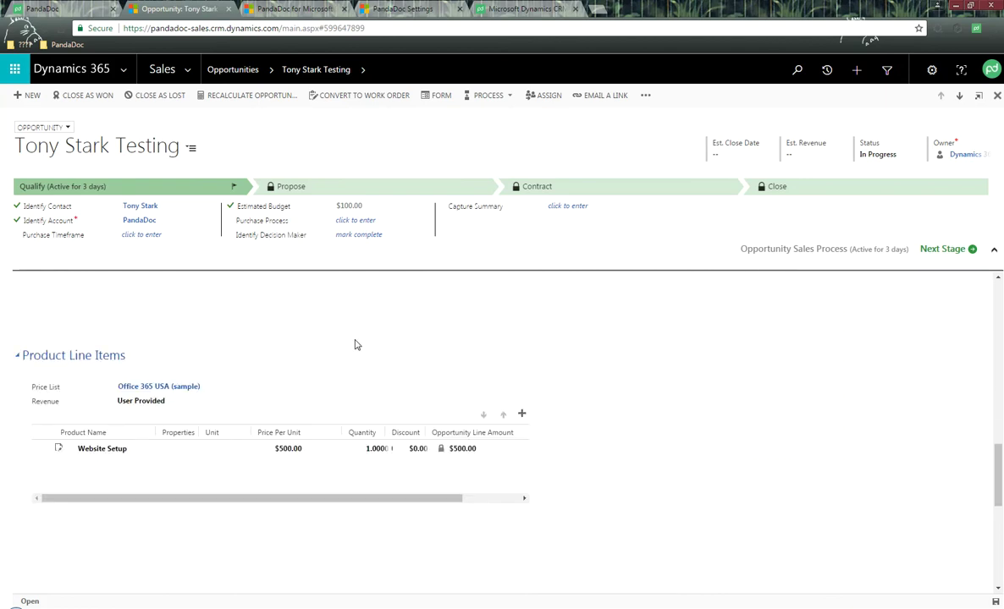
pyautogui.click(114, 451)
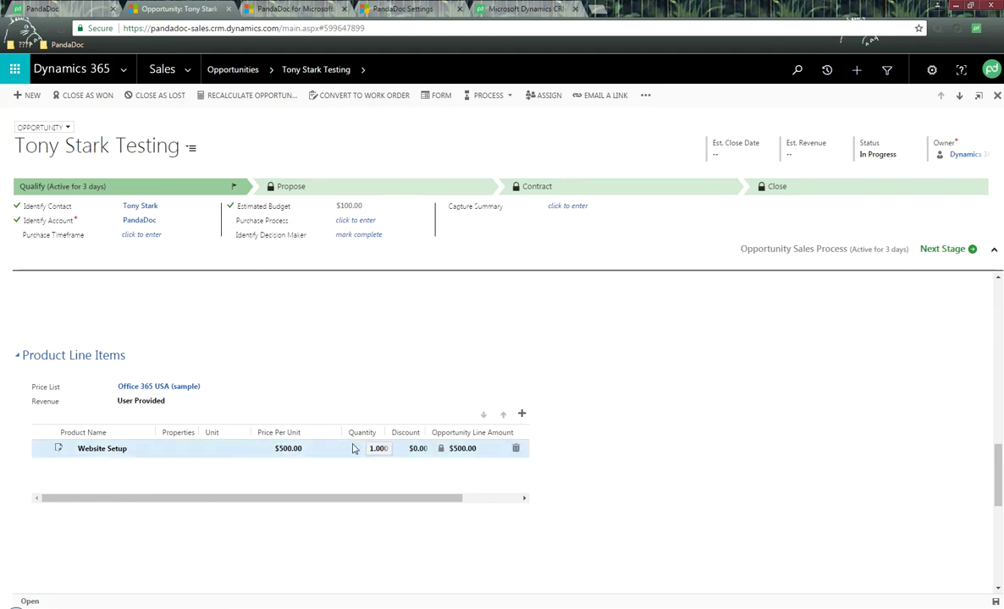
pyautogui.click(51, 8)
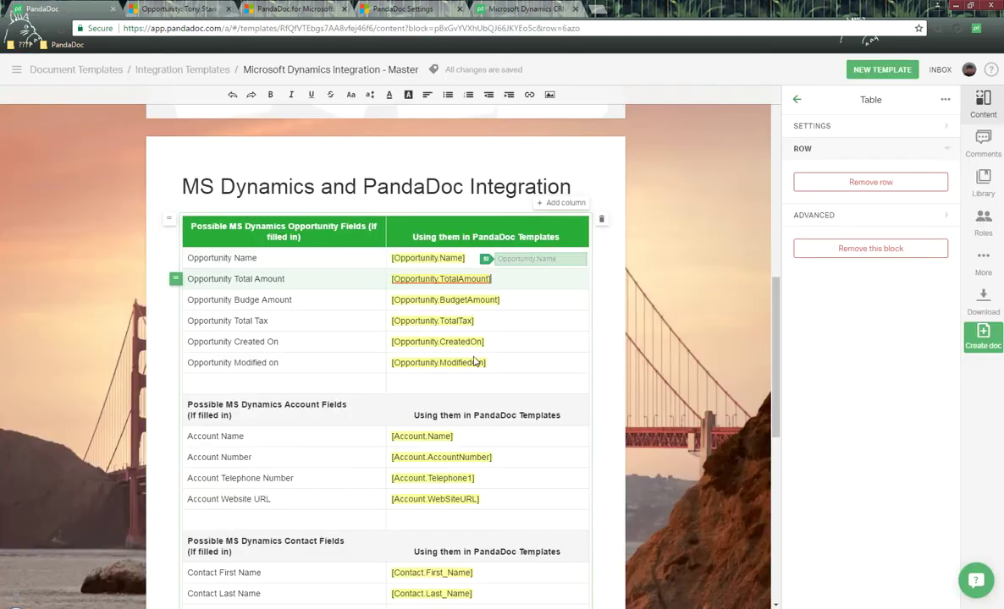
# - Select the template's pricing table and turn on 'Automatically add products to this table'
pyautogui.scroll(-10, 448, 347)
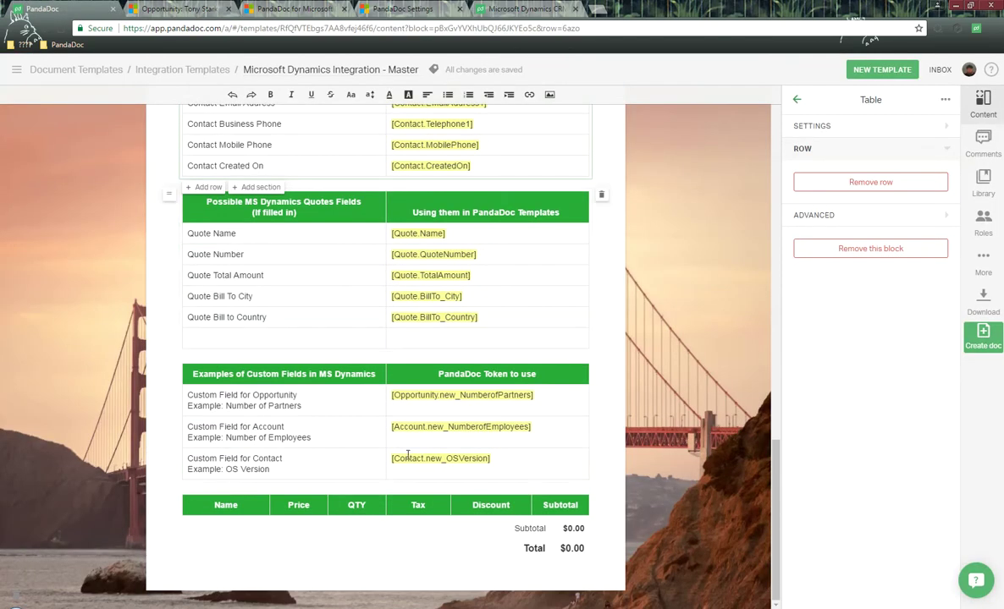
pyautogui.click(327, 493)
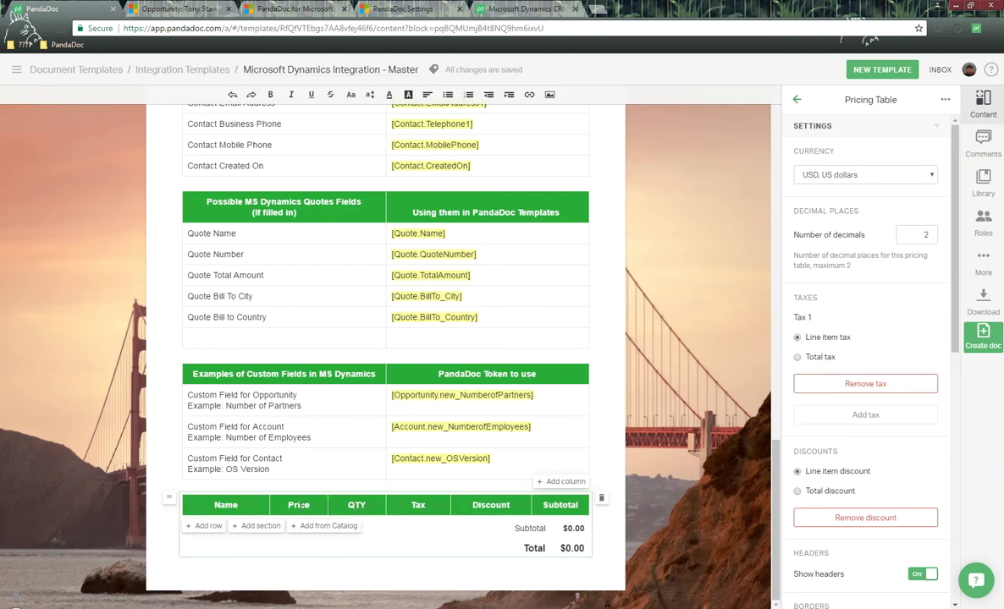
pyautogui.scroll(-1, 866, 303)
pyautogui.scroll(-6, 867, 303)
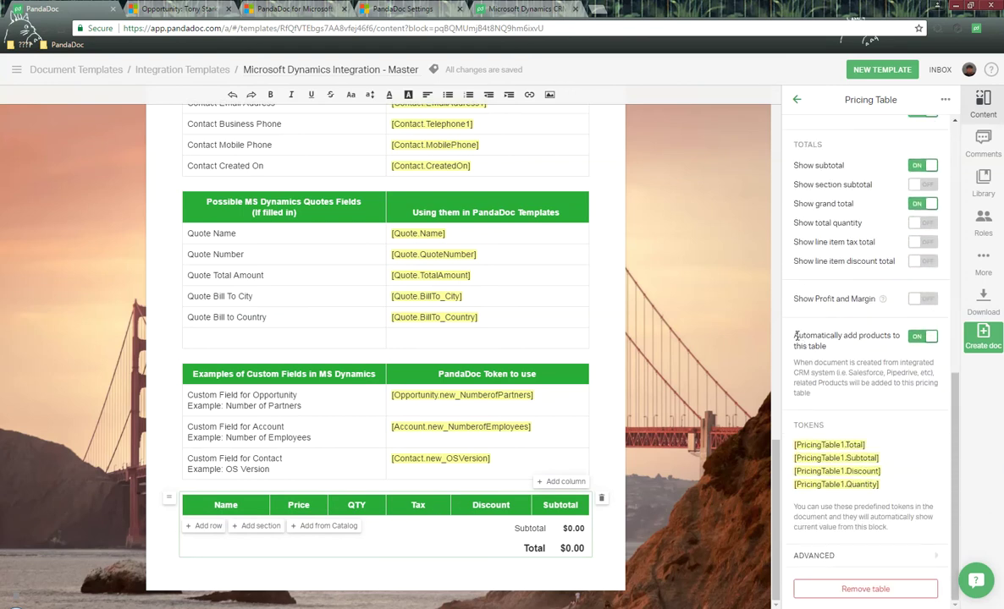
pyautogui.moveTo(796, 336); pyautogui.dragTo(853, 349)
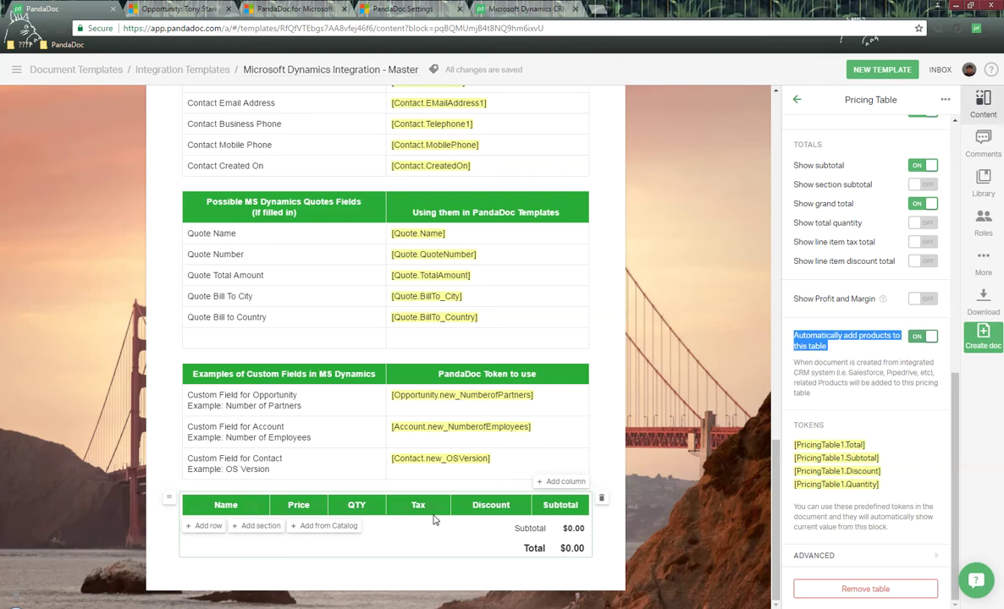
# - Read Help Center Step 4-A on pricing and Step 5-A on sending, then return to the opportunity
pyautogui.click(520, 7)
pyautogui.scroll(-3, 647, 320)
pyautogui.scroll(-1, 647, 319)
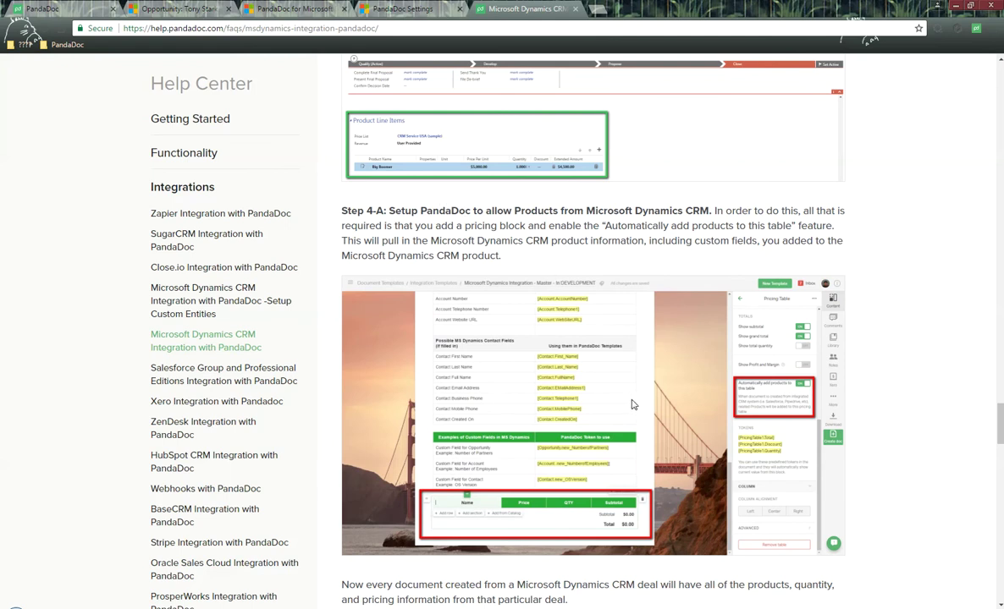
pyautogui.scroll(-5, 588, 360)
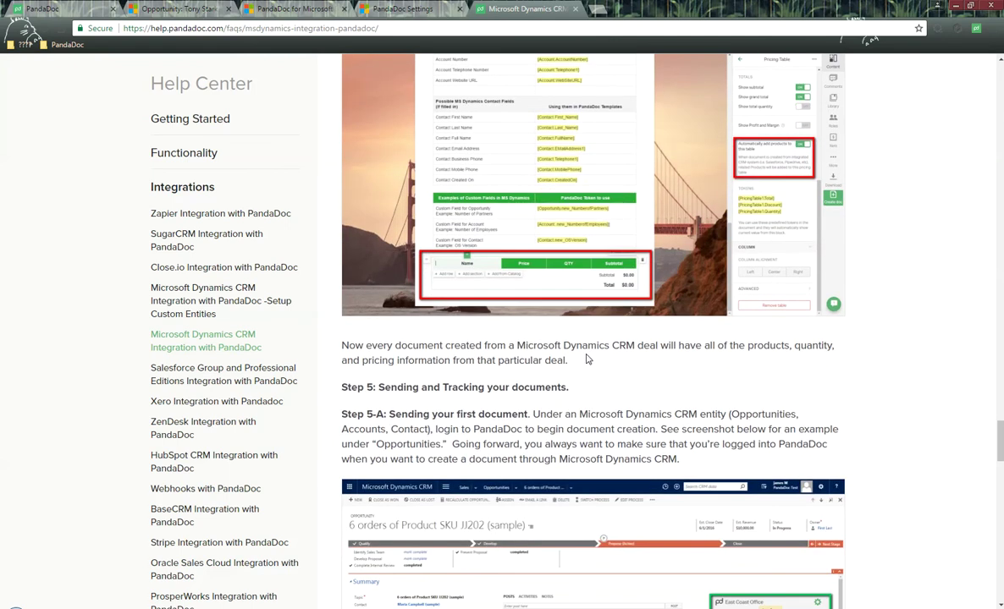
pyautogui.scroll(-3, 590, 351)
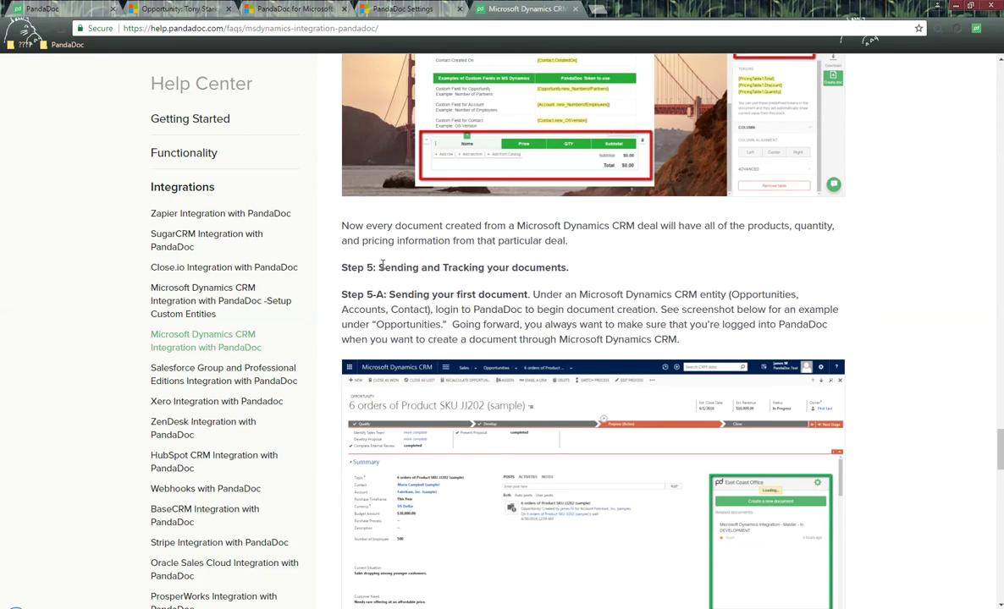
pyautogui.moveTo(389, 290); pyautogui.dragTo(661, 298)
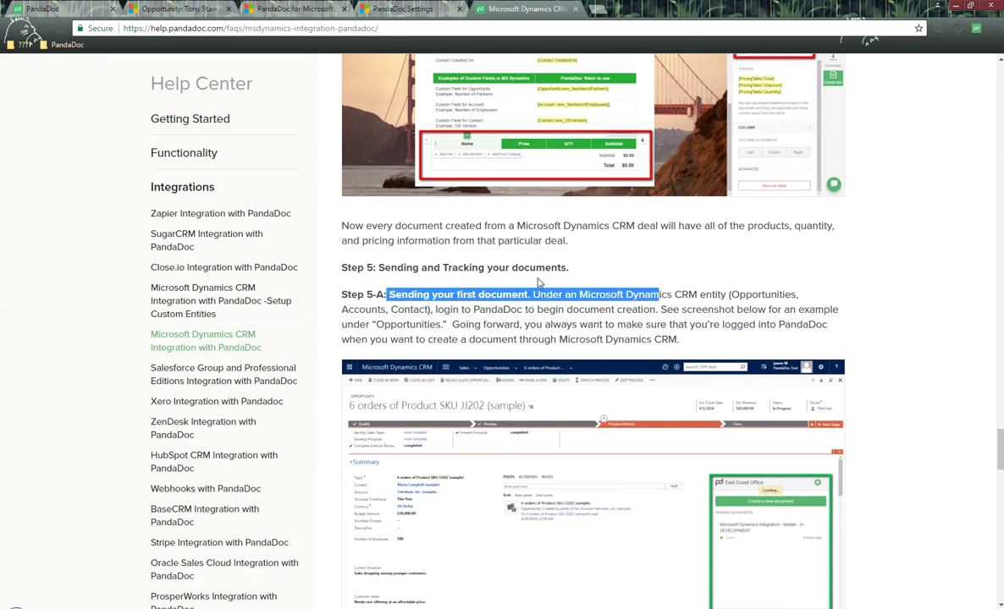
pyautogui.hotkey('ctrl', '2')
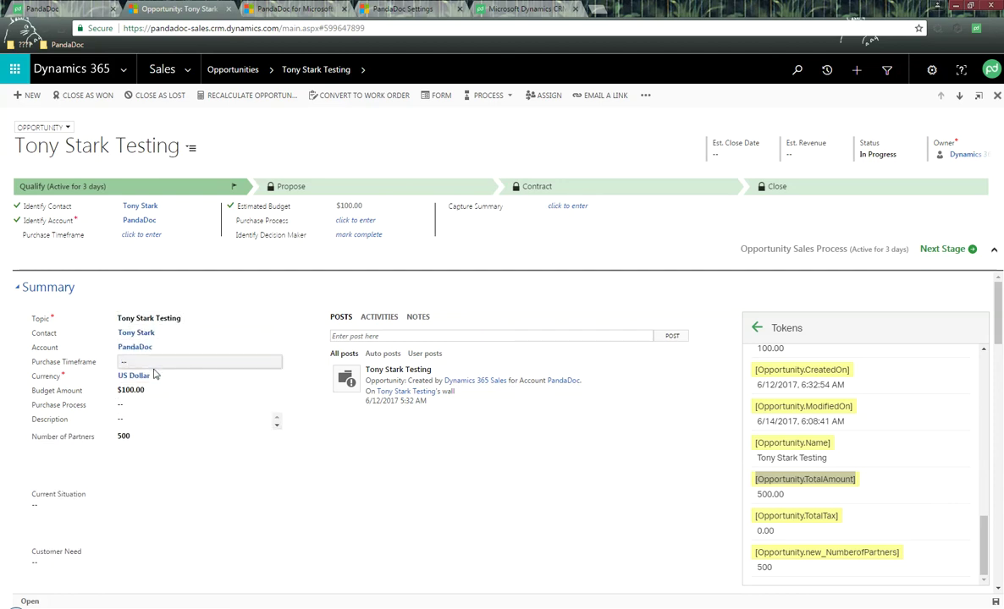
# - Create a document from the Microsoft Dynamics Integration - Master template with the opportunity's contact as Signer
pyautogui.scroll(-8, 347, 405)
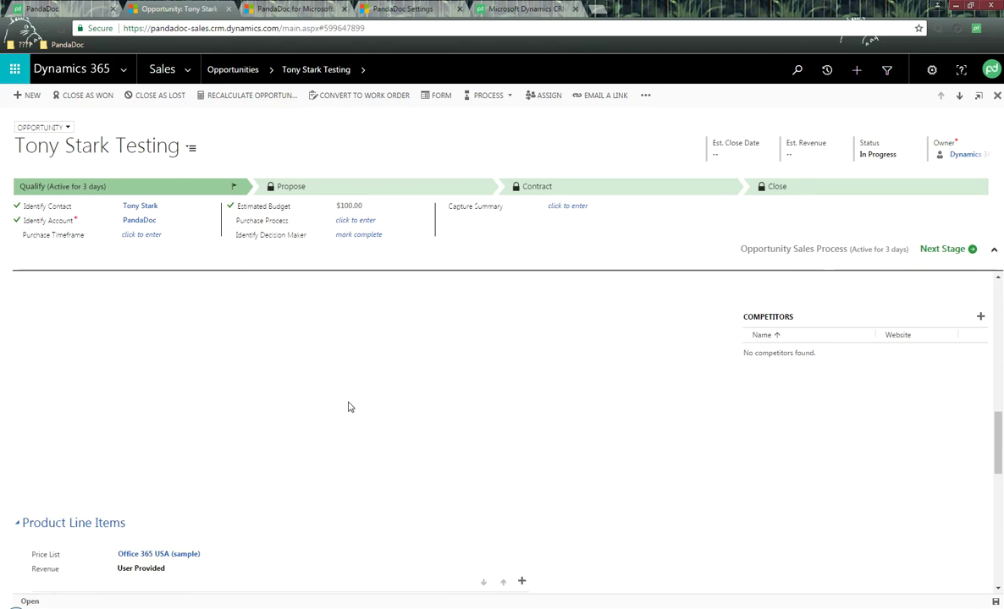
pyautogui.scroll(8, 401, 457)
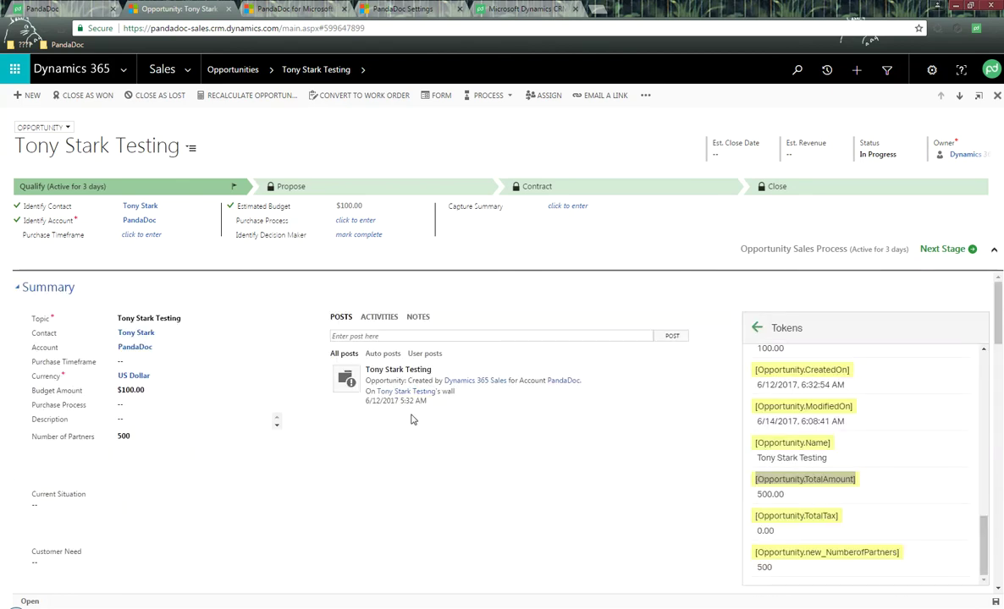
pyautogui.click(757, 329)
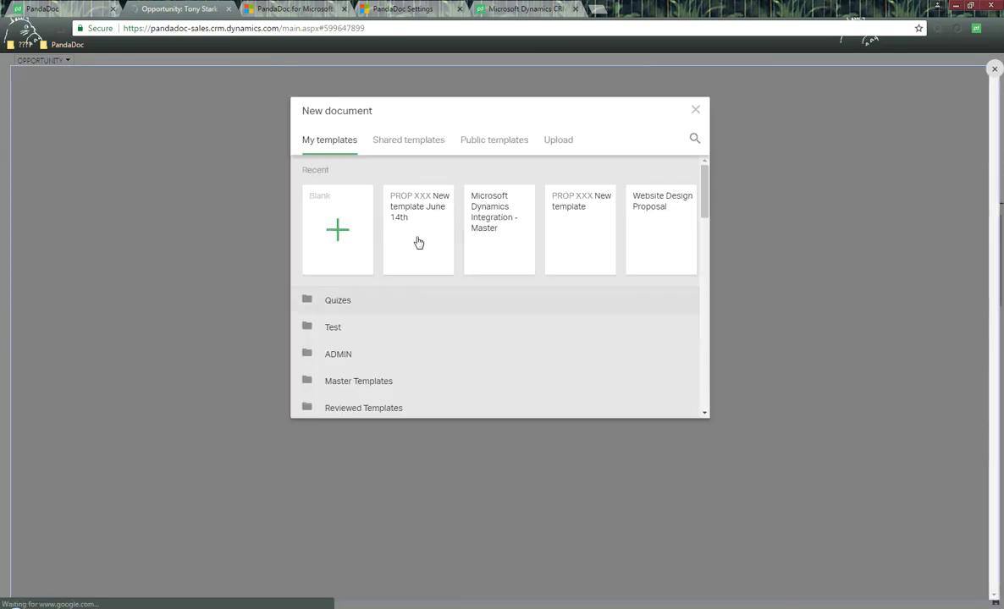
pyautogui.click(504, 219)
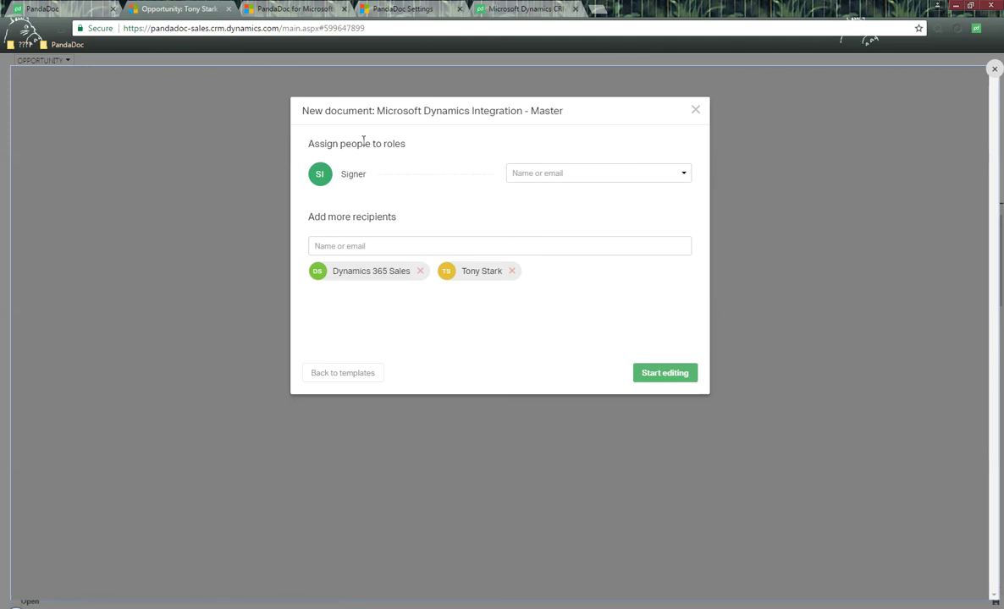
pyautogui.moveTo(343, 143); pyautogui.dragTo(440, 139)
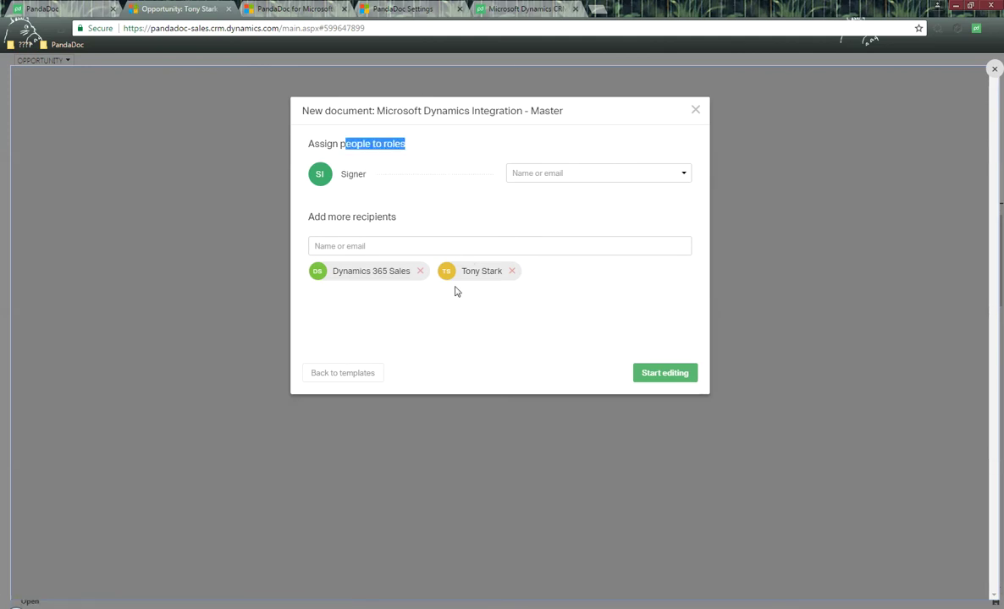
pyautogui.click(602, 176)
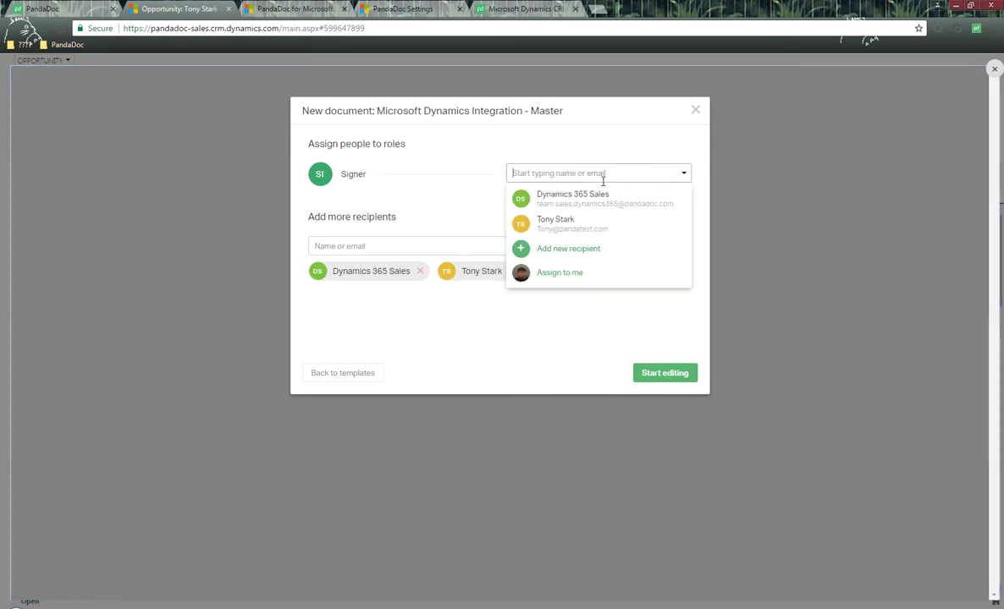
pyautogui.click(595, 225)
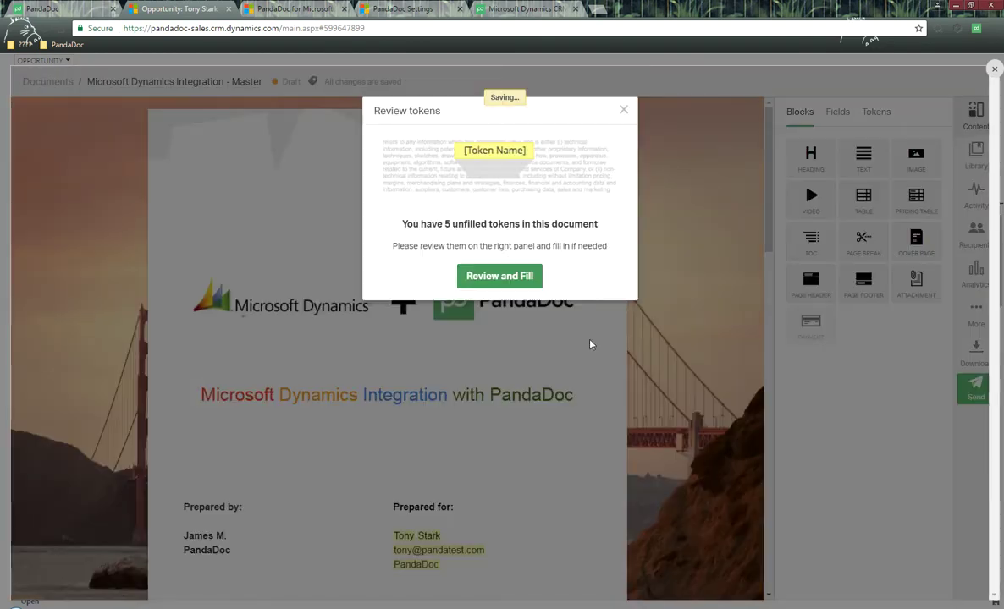
# - Verify the draft's filled tokens: custom fields 500 and Windows 7, and Website Setup at $500.00
pyautogui.click(584, 339)
pyautogui.scroll(-3, 580, 333)
pyautogui.click(487, 311)
pyautogui.scroll(-3, 507, 321)
pyautogui.scroll(-1, 513, 347)
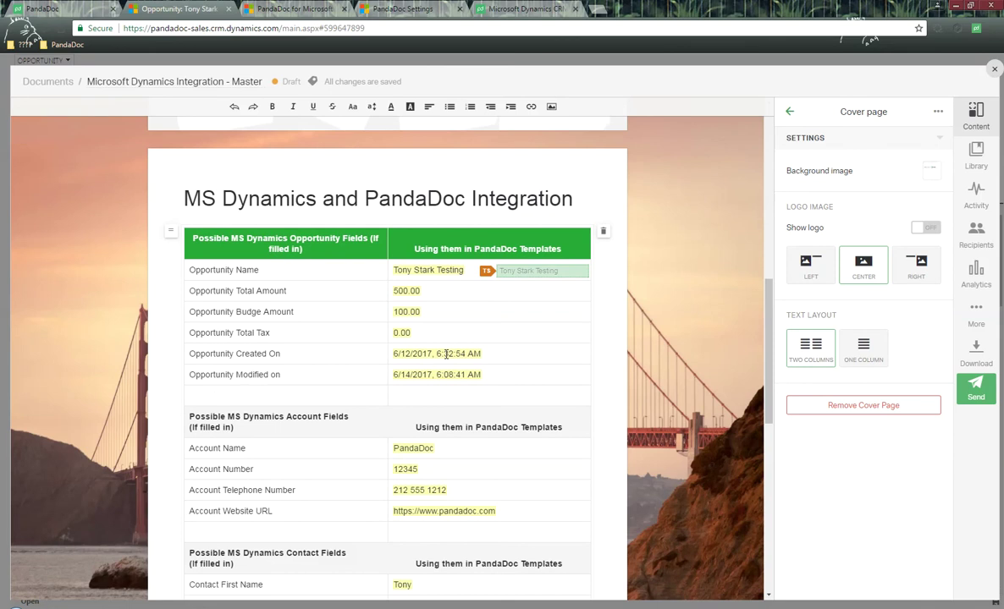
pyautogui.scroll(-2, 439, 332)
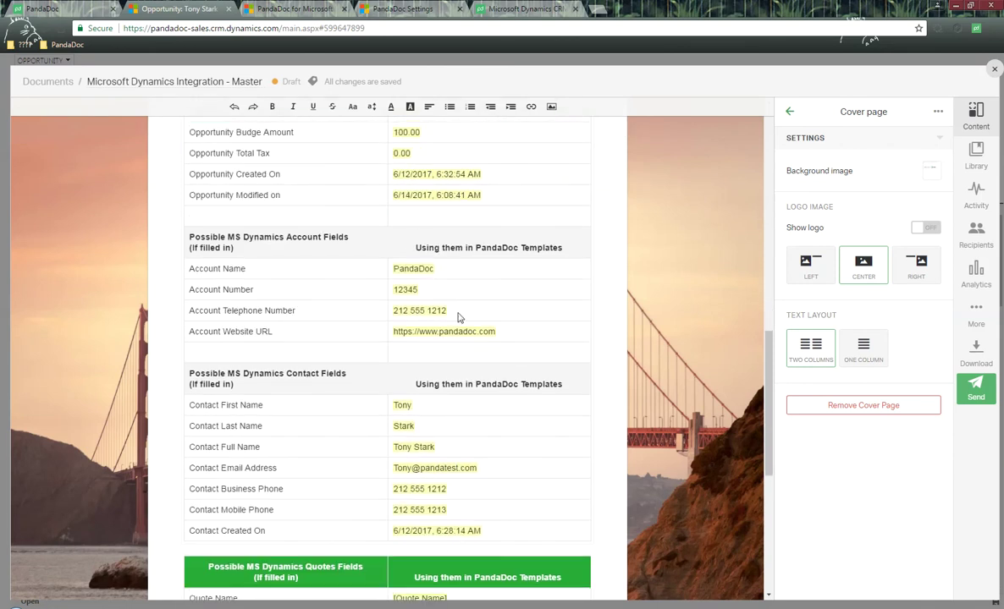
pyautogui.scroll(-2, 435, 289)
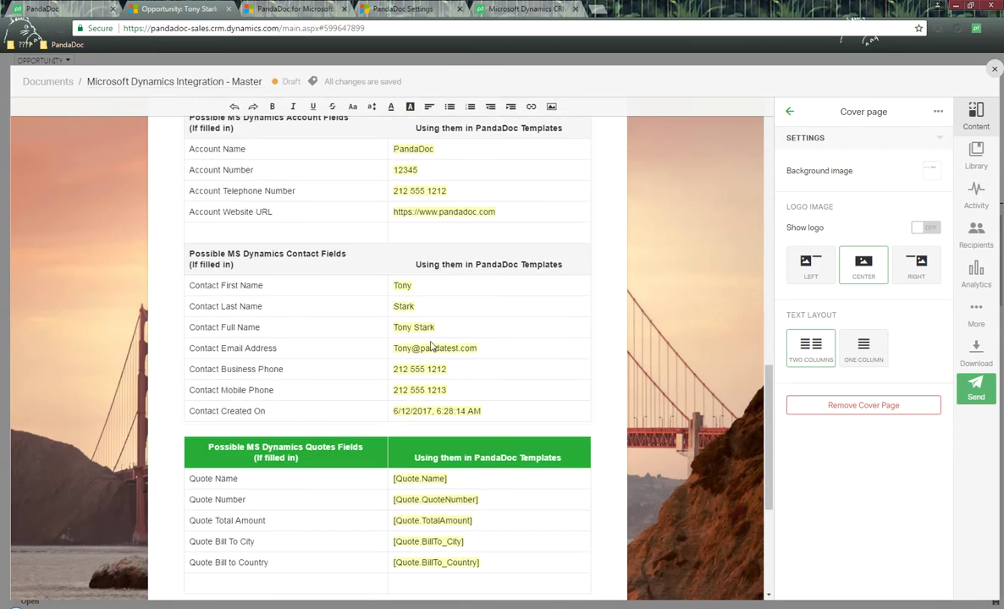
pyautogui.scroll(-4, 449, 292)
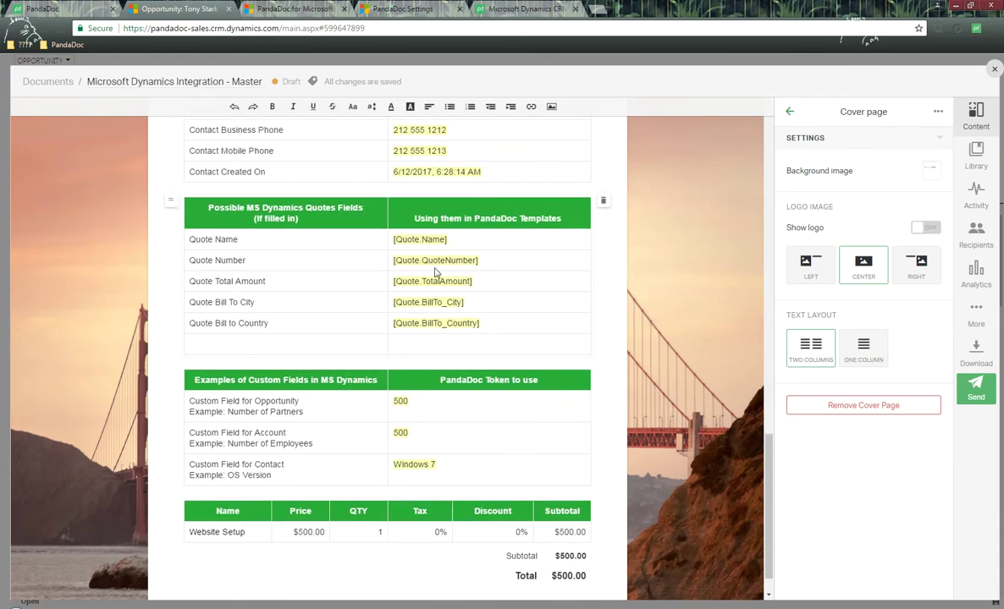
pyautogui.scroll(1, 435, 271)
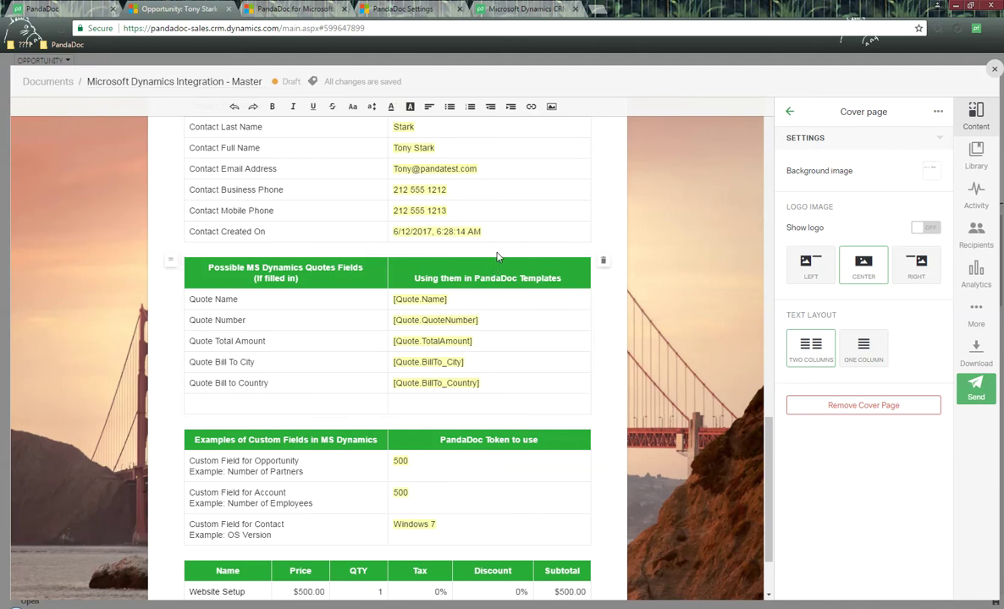
pyautogui.scroll(-2, 497, 254)
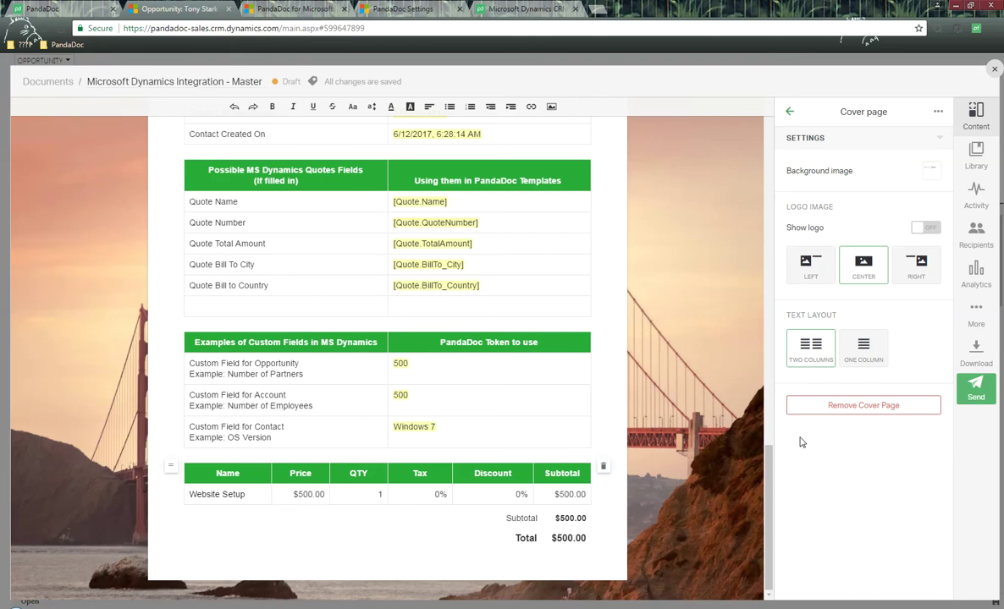
# - Rename the document to 'Quote for Tony' and save the new name
pyautogui.click(978, 390)
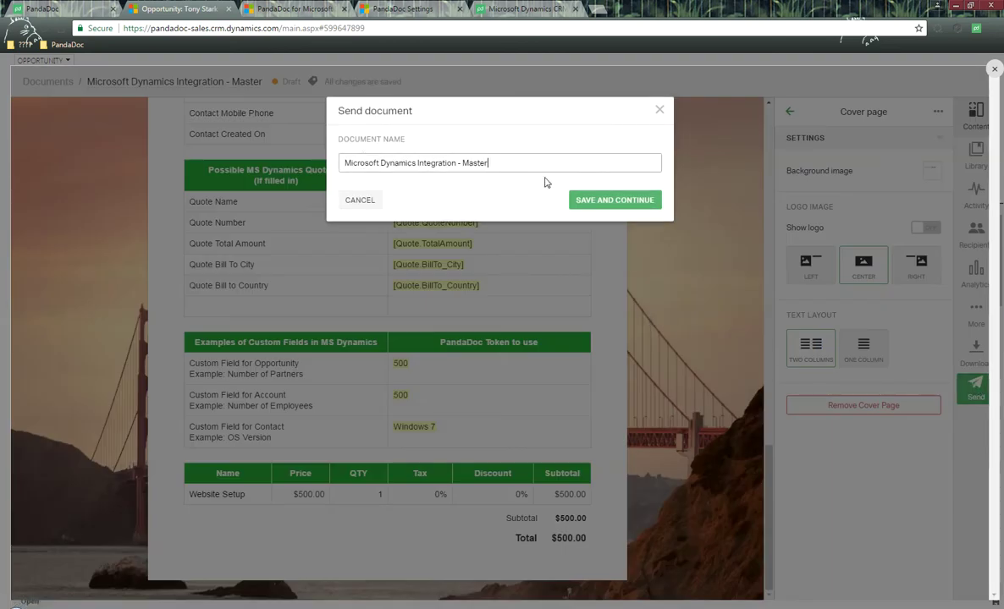
pyautogui.moveTo(495, 162); pyautogui.dragTo(246, 165)
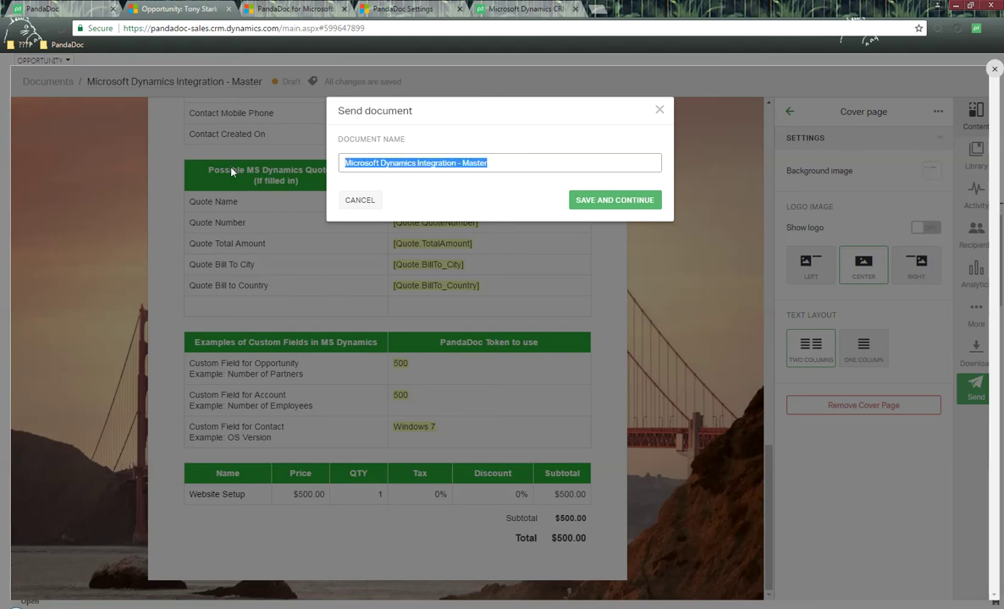
pyautogui.write('Quote')
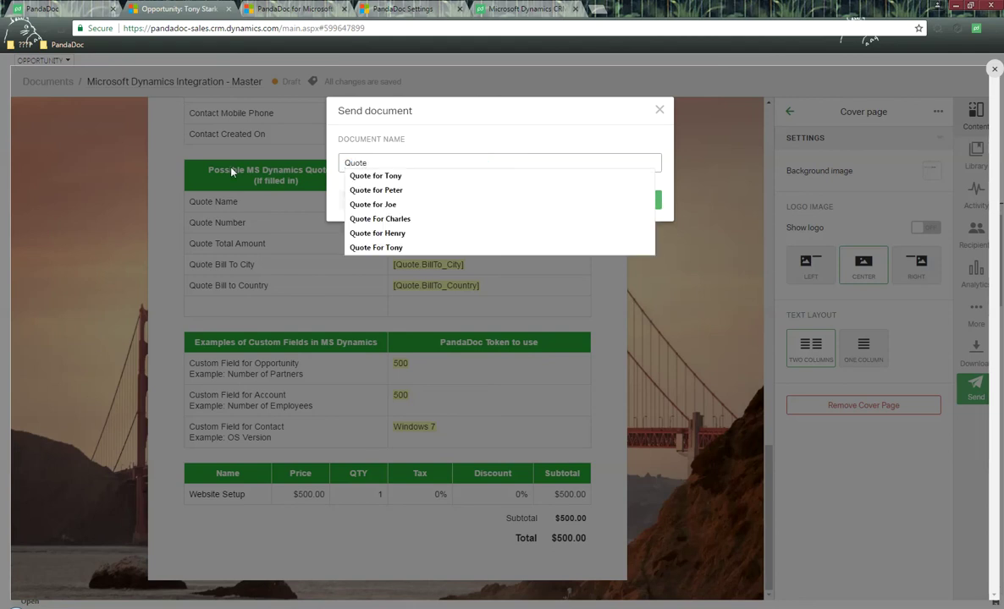
pyautogui.press('Down')
pyautogui.press('Return')
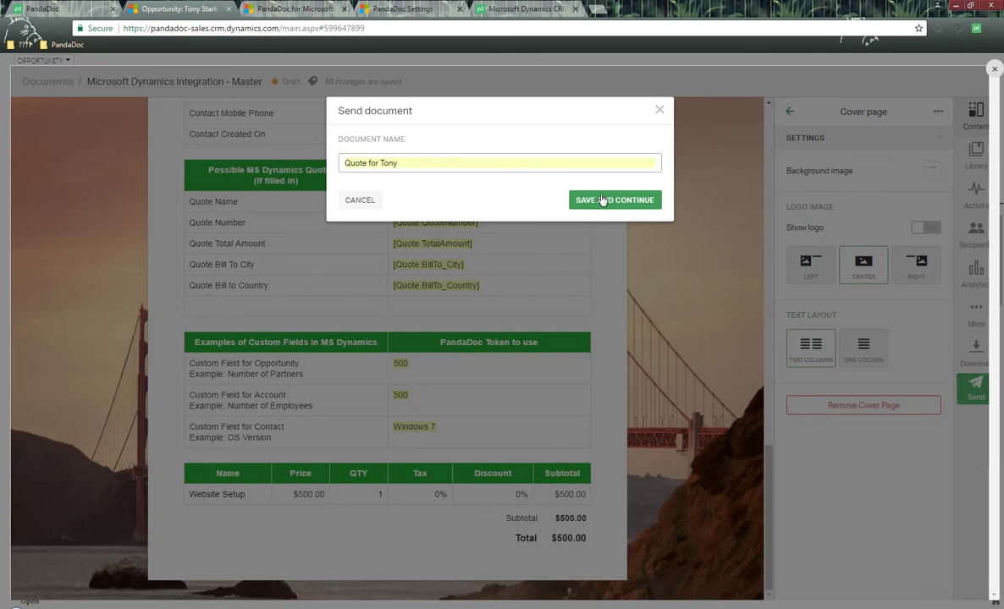
pyautogui.click(587, 199)
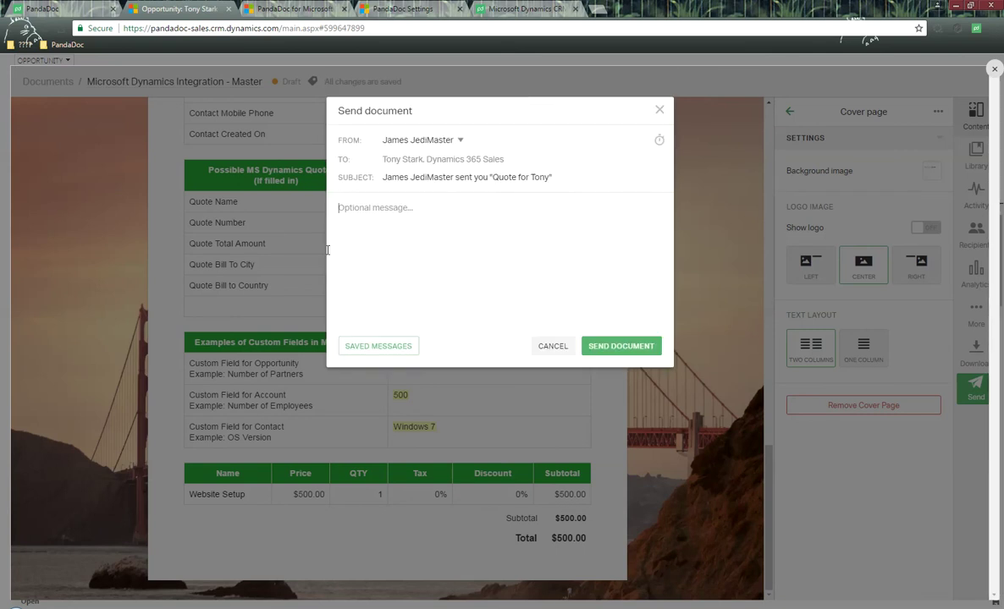
# - Send the quote to its recipients and close it to return to the opportunity
pyautogui.moveTo(397, 177); pyautogui.dragTo(567, 215)
pyautogui.click(464, 215)
pyautogui.click(630, 354)
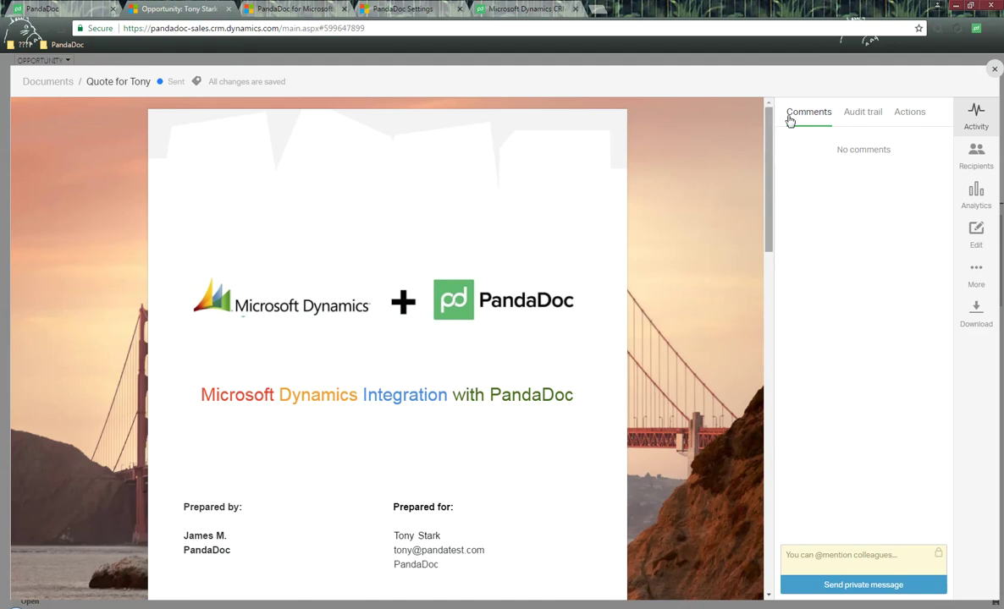
pyautogui.click(995, 71)
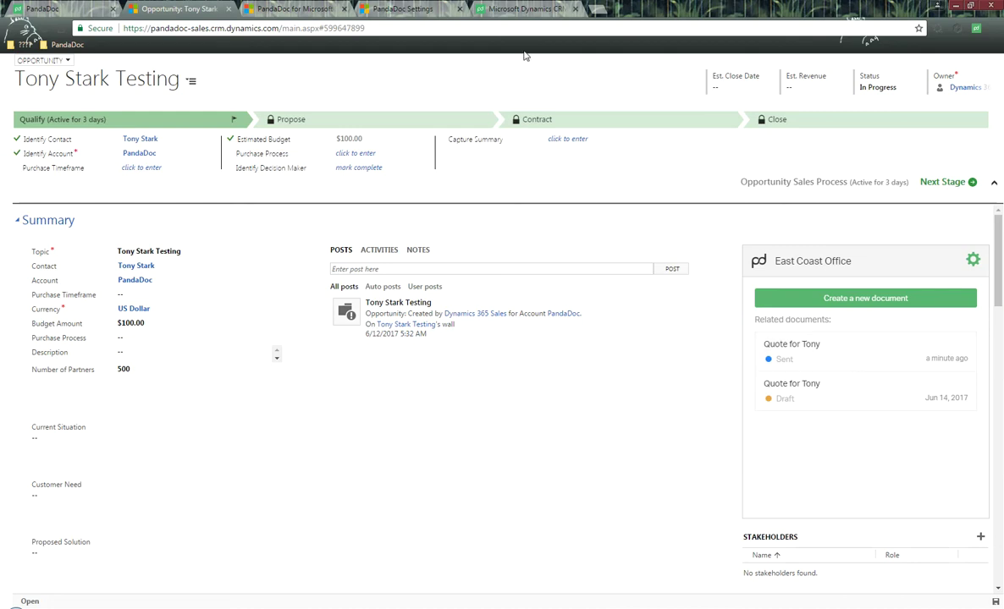
# - Go back to the PandaDoc Help Center integration article
pyautogui.click(520, 11)
# - Read Step 5-B on tracking plus Steps 6 and 7, then scroll back up to the article's title
pyautogui.scroll(-5, 589, 283)
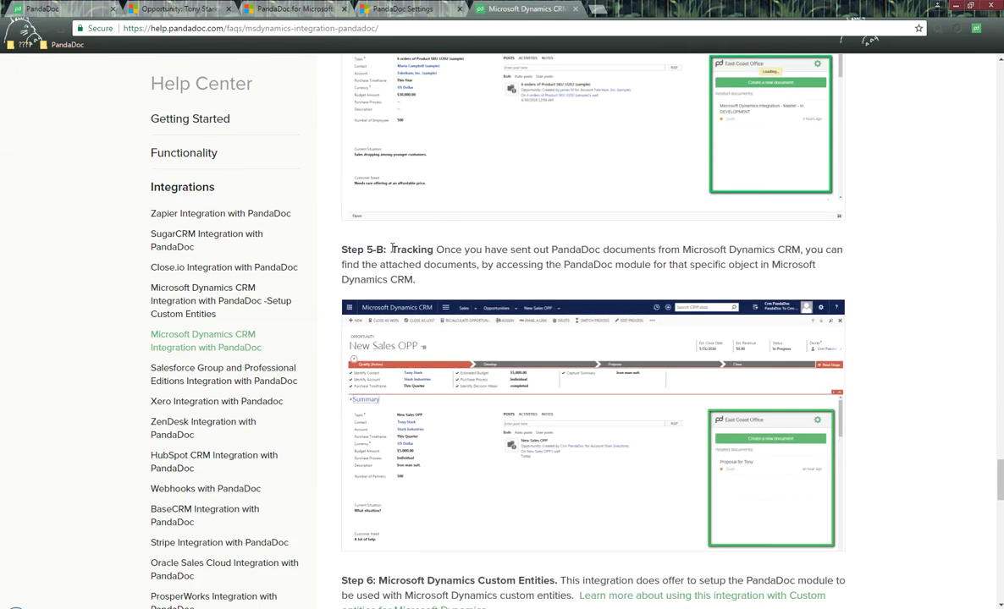
pyautogui.moveTo(392, 247); pyautogui.dragTo(589, 249)
pyautogui.scroll(-2, 644, 280)
pyautogui.scroll(-2, 643, 277)
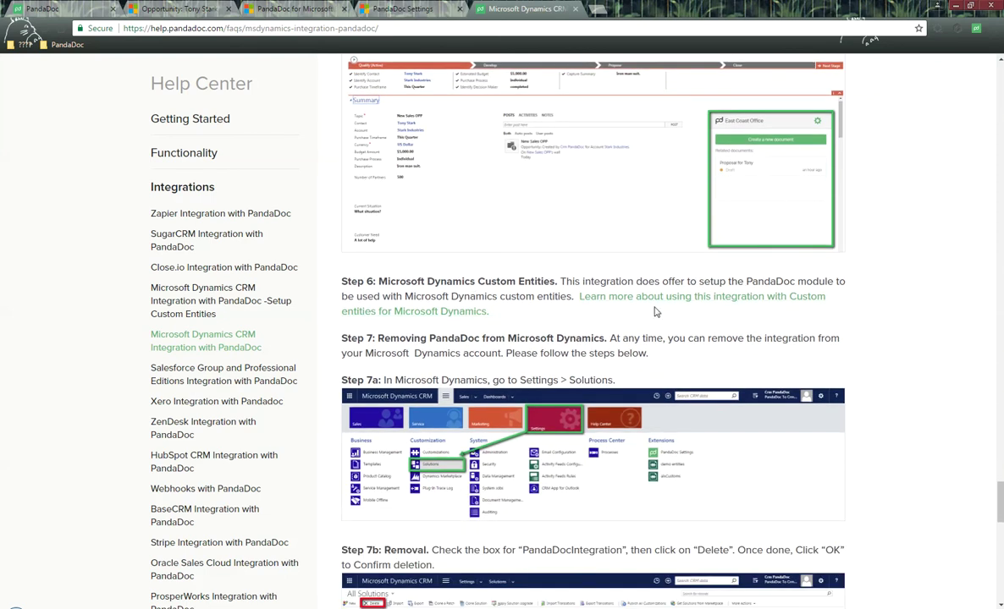
pyautogui.scroll(-2, 658, 312)
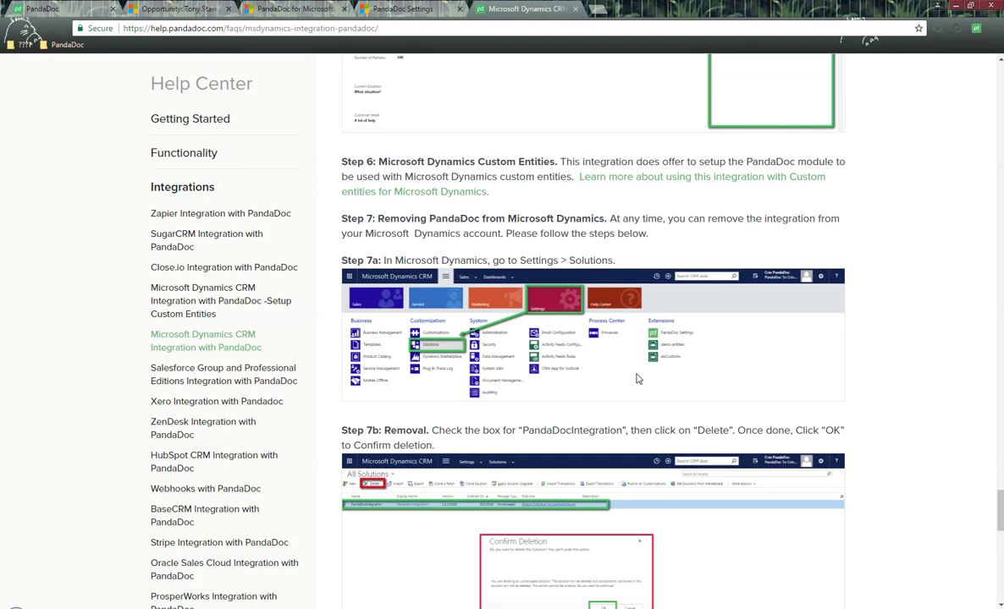
pyautogui.scroll(20, 638, 379)
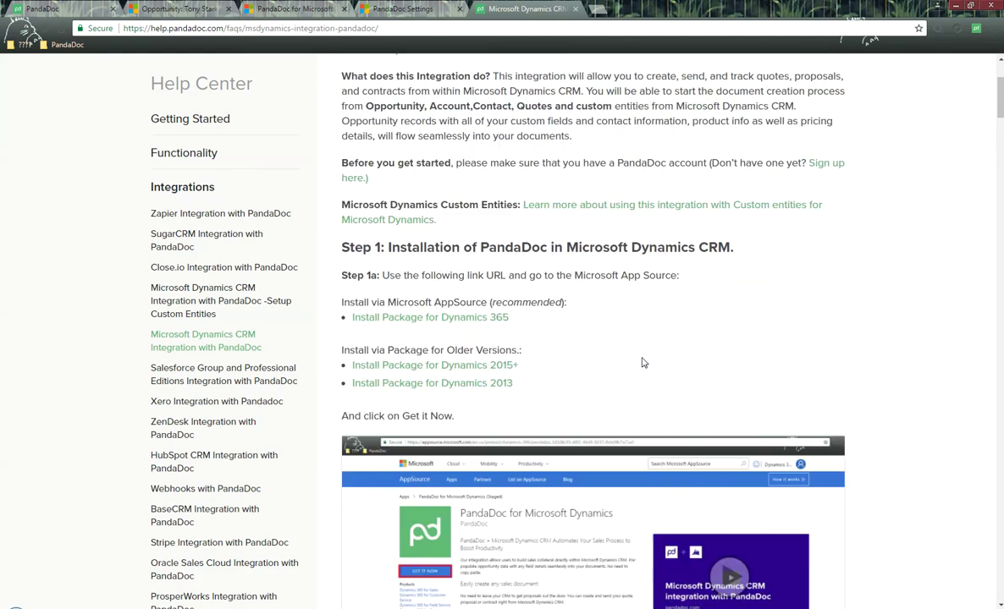
pyautogui.scroll(2, 642, 362)
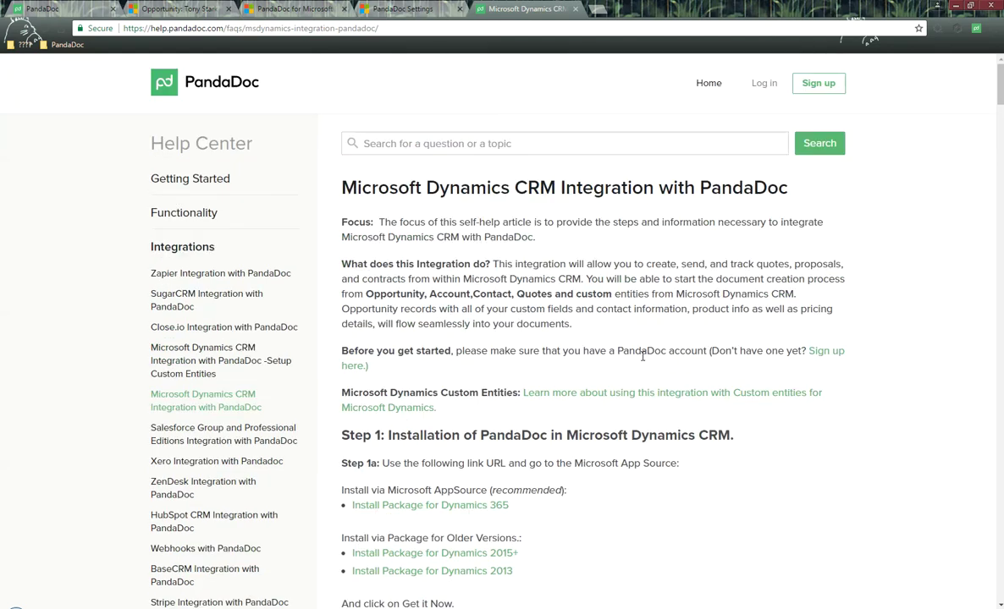